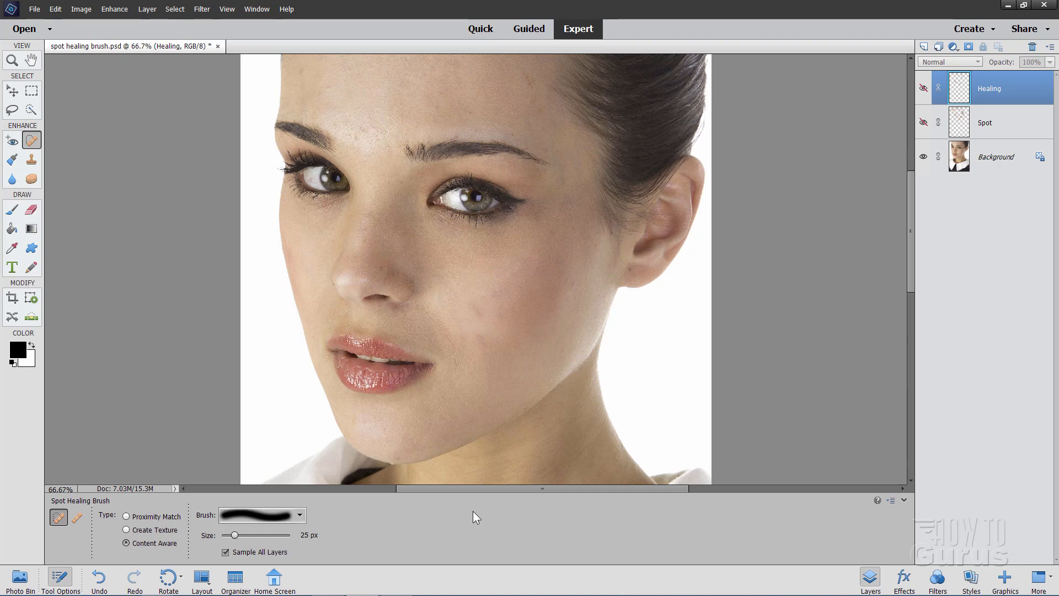
- Compare the tool options of the Healing Brush with those of the Spot Healing Brush
{"action": "left_click", "coordinate": [77, 517]}
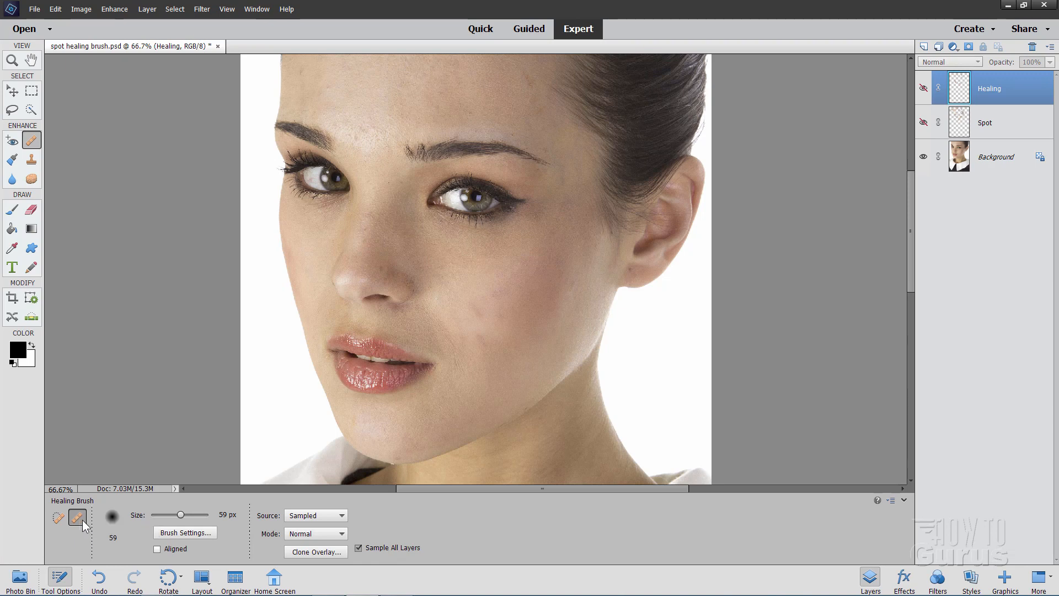
{"action": "left_click", "coordinate": [59, 517]}
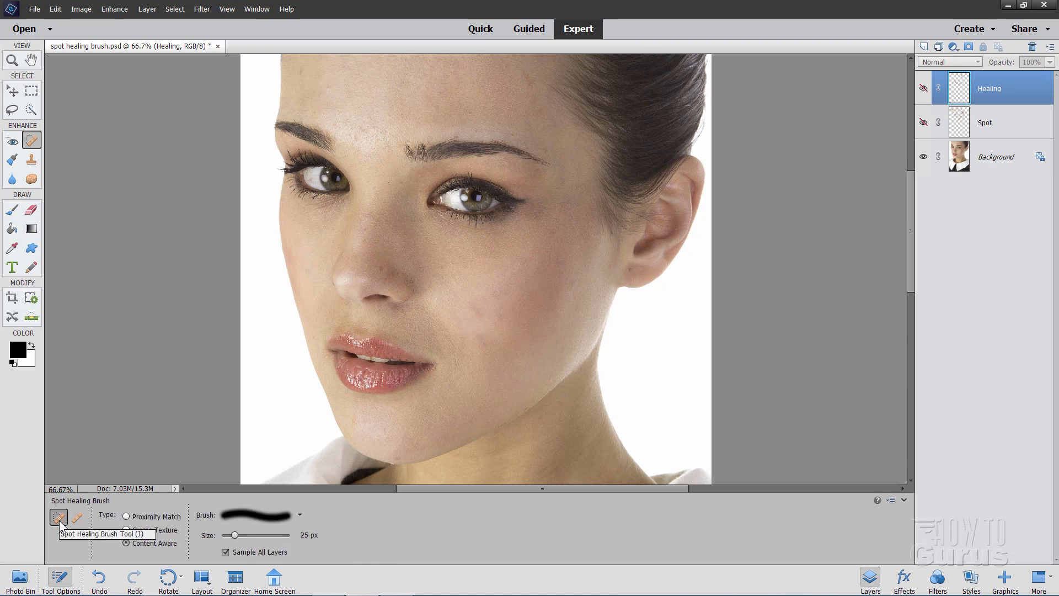
{"action": "left_click", "coordinate": [75, 519]}
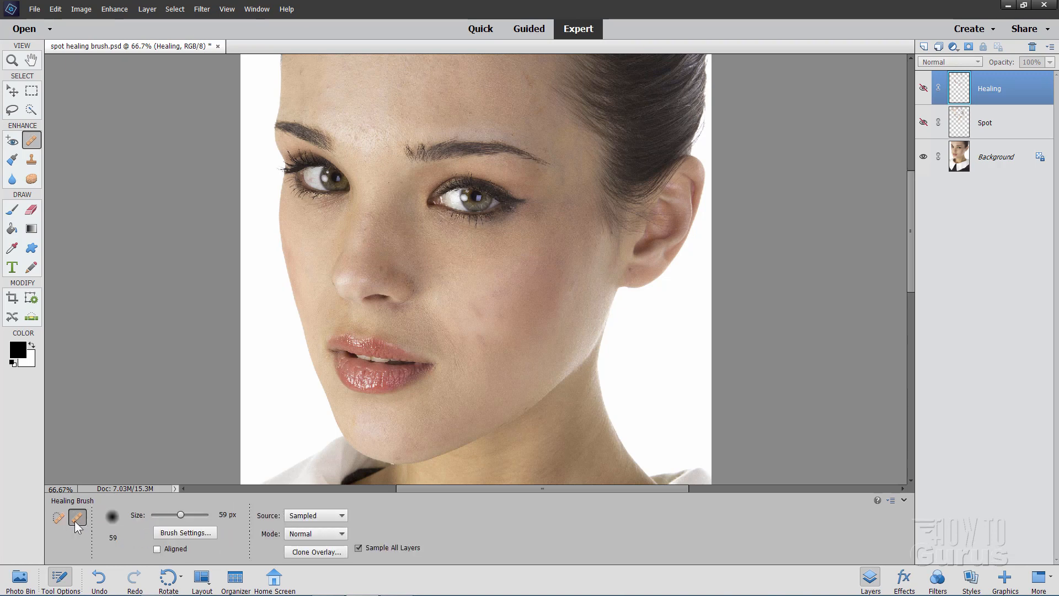
{"action": "key", "text": "j"}
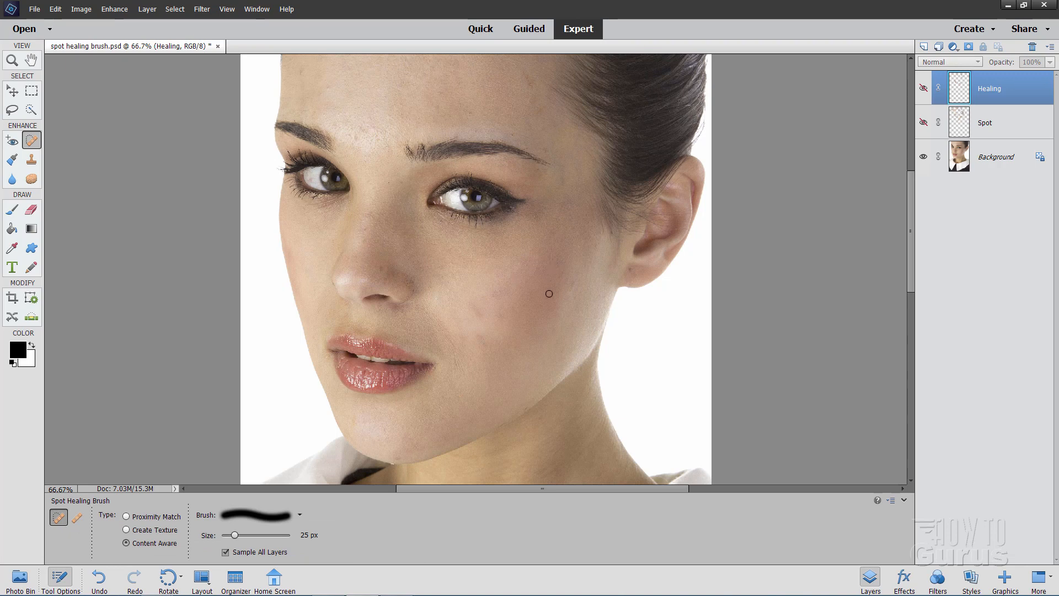
- Compare the portrait before and after retouching by repeatedly showing and hiding the Spot layer
{"action": "left_click", "coordinate": [923, 124]}
{"action": "left_click", "coordinate": [924, 124]}
{"action": "left_click", "coordinate": [924, 124]}
{"action": "left_click", "coordinate": [923, 124]}
{"action": "left_click", "coordinate": [923, 123]}
{"action": "left_click", "coordinate": [924, 123]}
{"action": "left_click", "coordinate": [923, 124]}
{"action": "left_click", "coordinate": [923, 124]}
{"action": "left_click", "coordinate": [923, 124]}
{"action": "left_click", "coordinate": [924, 124]}
- Delete the Healing and Spot layers and add a new empty layer above the Background
{"action": "left_click", "coordinate": [1004, 121], "text": "shift"}
{"action": "left_click", "coordinate": [1032, 49]}
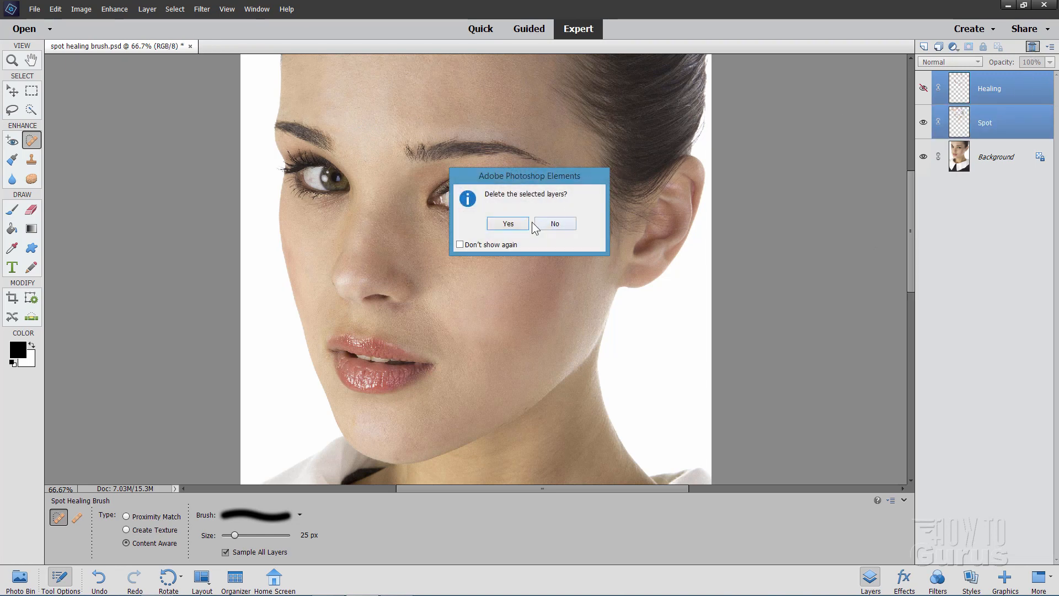
{"action": "left_click", "coordinate": [512, 223]}
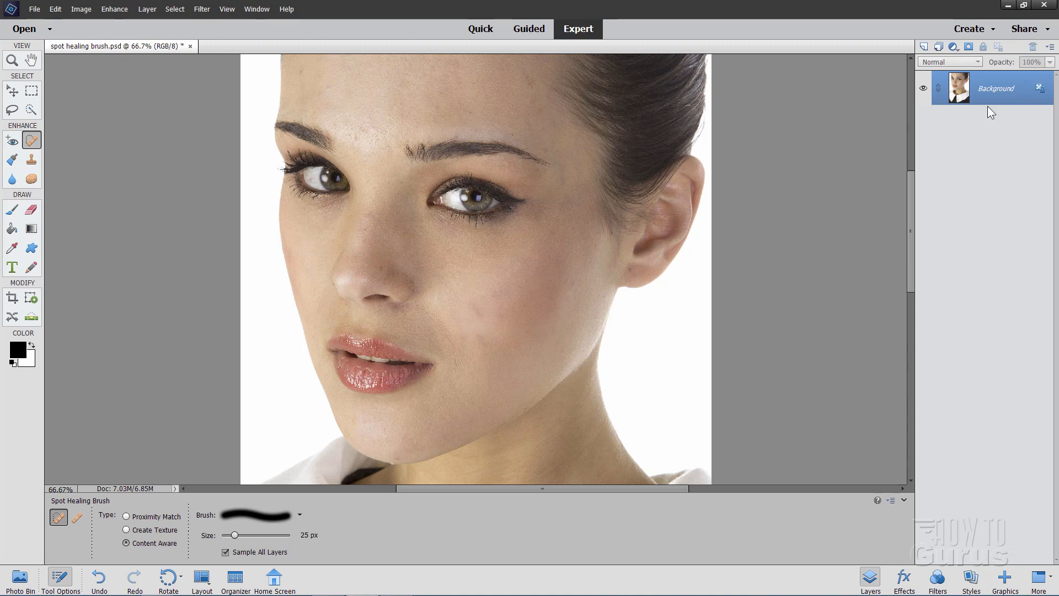
{"action": "left_click", "coordinate": [924, 47]}
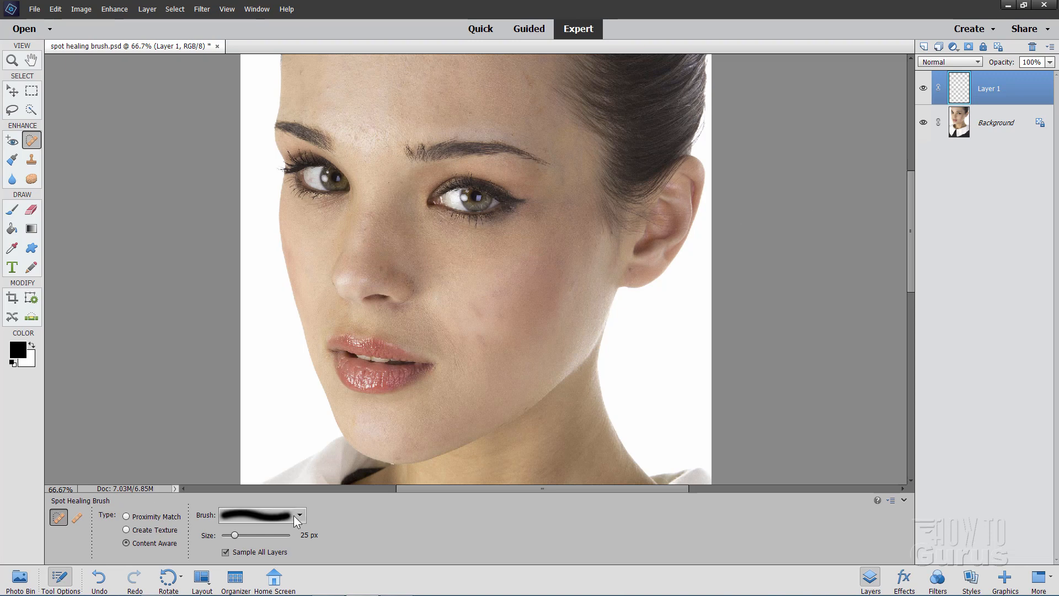
- Check the Sample All Layers option for both the Spot Healing Brush and the Healing Brush, ending on the Spot Healing Brush
{"action": "left_click", "coordinate": [76, 517]}
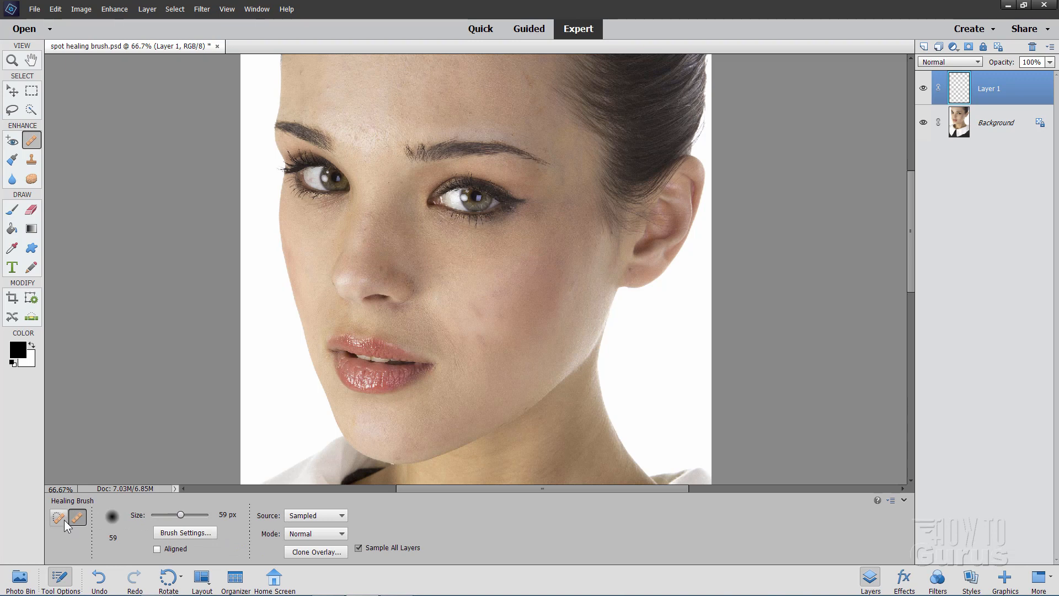
{"action": "left_click", "coordinate": [64, 518]}
{"action": "left_click", "coordinate": [76, 517]}
{"action": "left_click", "coordinate": [57, 517]}
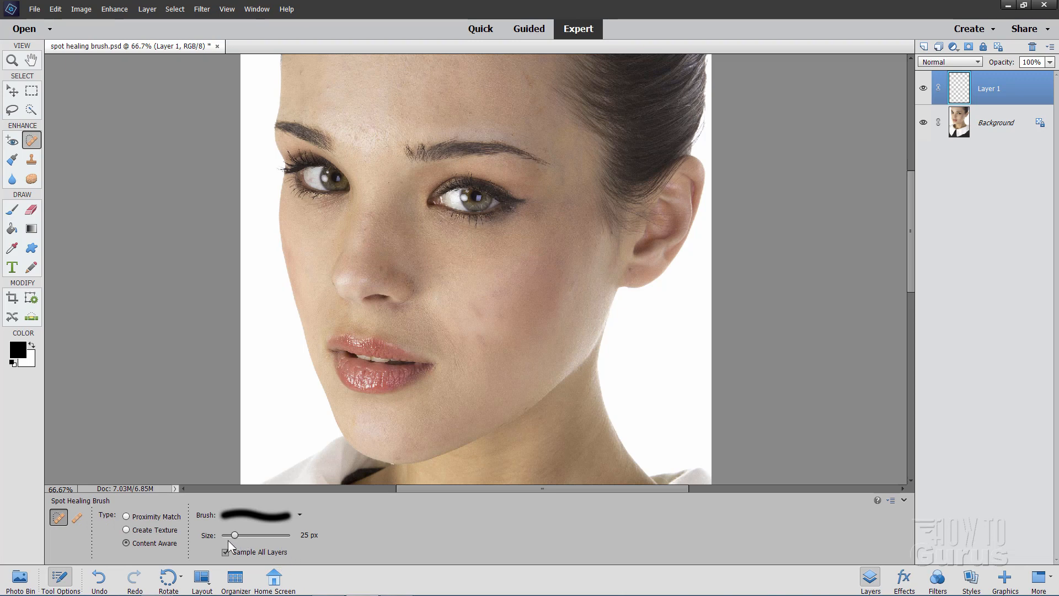
{"action": "left_click", "coordinate": [77, 518]}
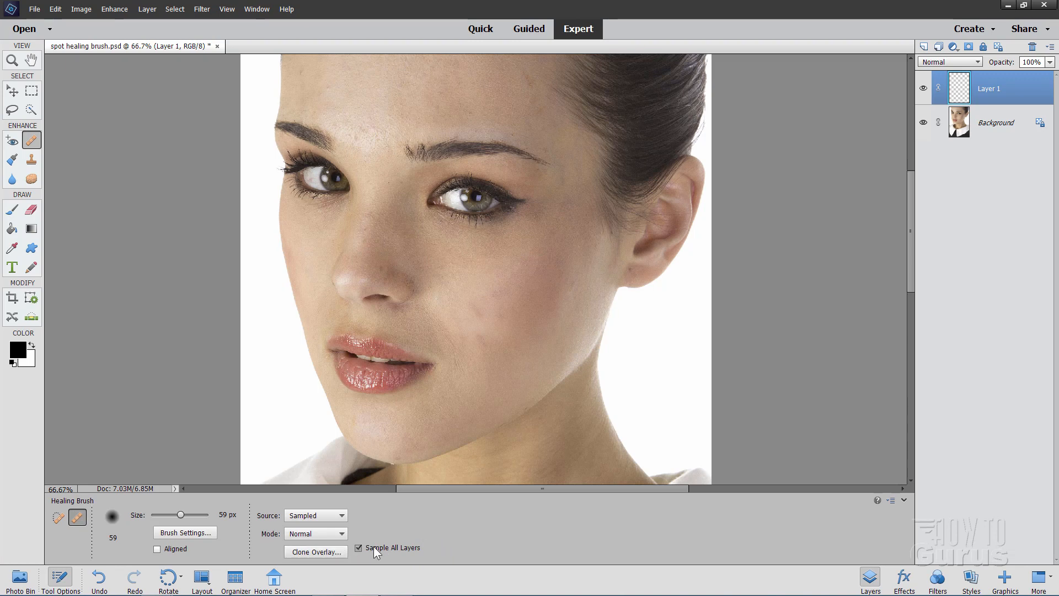
{"action": "left_click", "coordinate": [58, 517]}
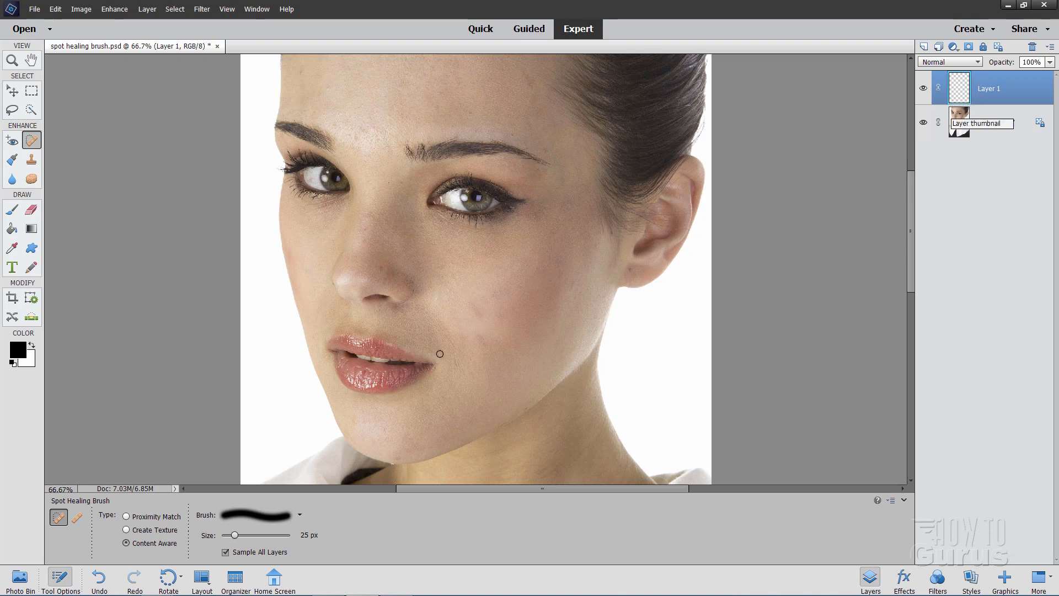
- Set the Spot Healing Brush type to Proximity Match
{"action": "left_click", "coordinate": [127, 516]}
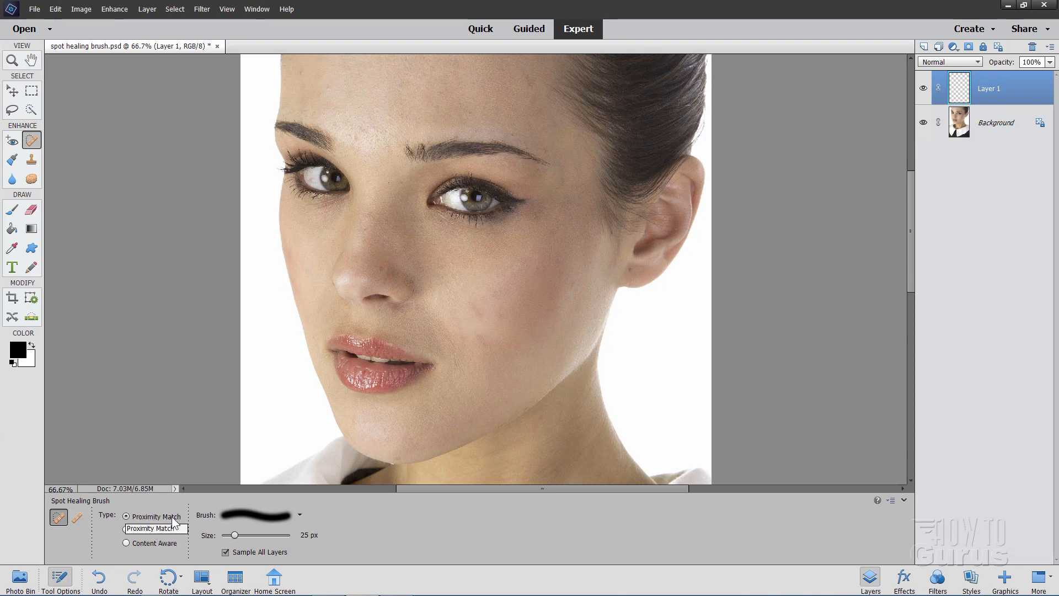
{"action": "left_click", "coordinate": [126, 530]}
{"action": "left_click", "coordinate": [127, 516]}
- Choose the soft 45 px brush from the Default Brushes for the Spot Healing Brush
{"action": "left_click", "coordinate": [298, 515]}
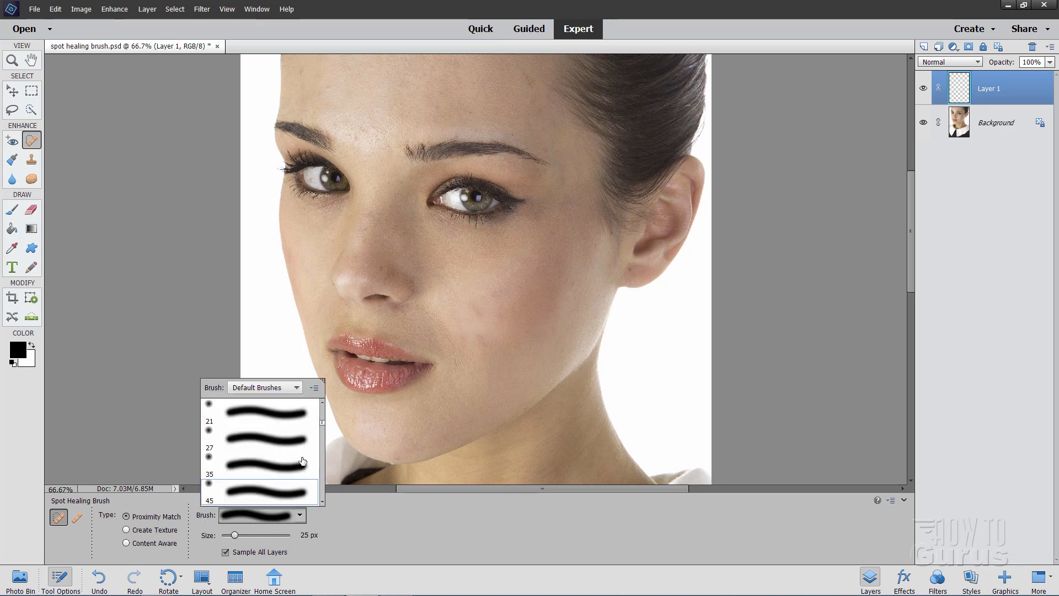
{"action": "scroll", "coordinate": [303, 459], "scroll_direction": "down", "scroll_amount": 1}
{"action": "scroll", "coordinate": [303, 459], "scroll_direction": "up", "scroll_amount": 5}
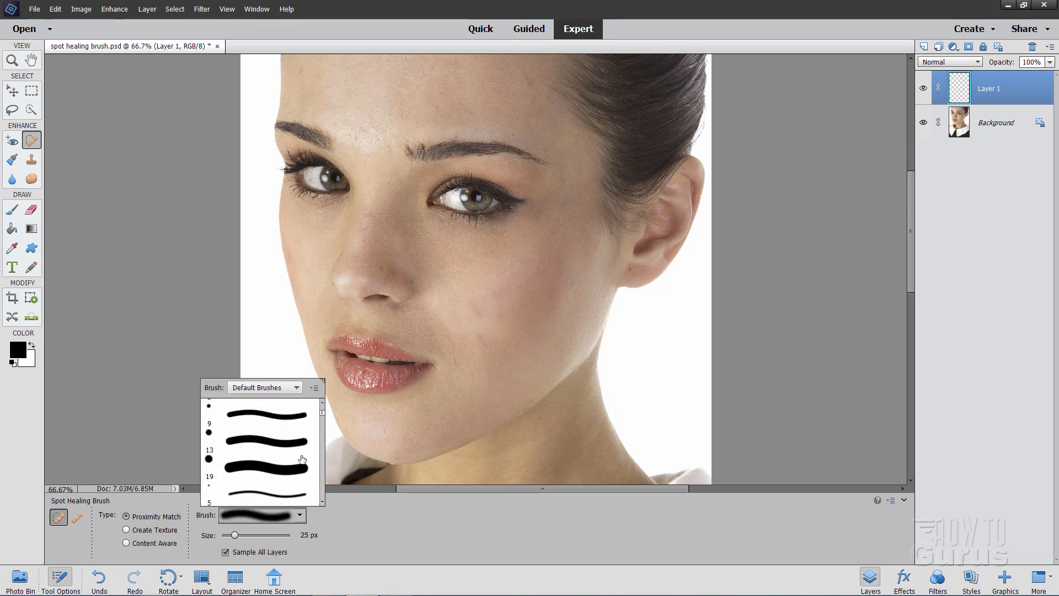
{"action": "left_click", "coordinate": [270, 448]}
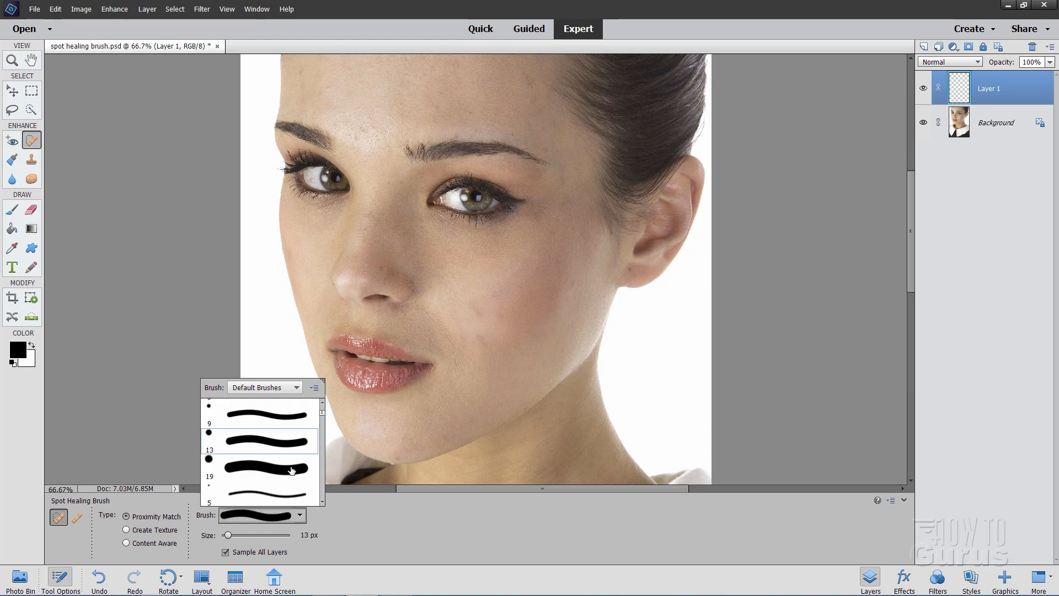
{"action": "scroll", "coordinate": [294, 432], "scroll_direction": "down", "scroll_amount": 1}
{"action": "scroll", "coordinate": [294, 432], "scroll_direction": "down", "scroll_amount": 5}
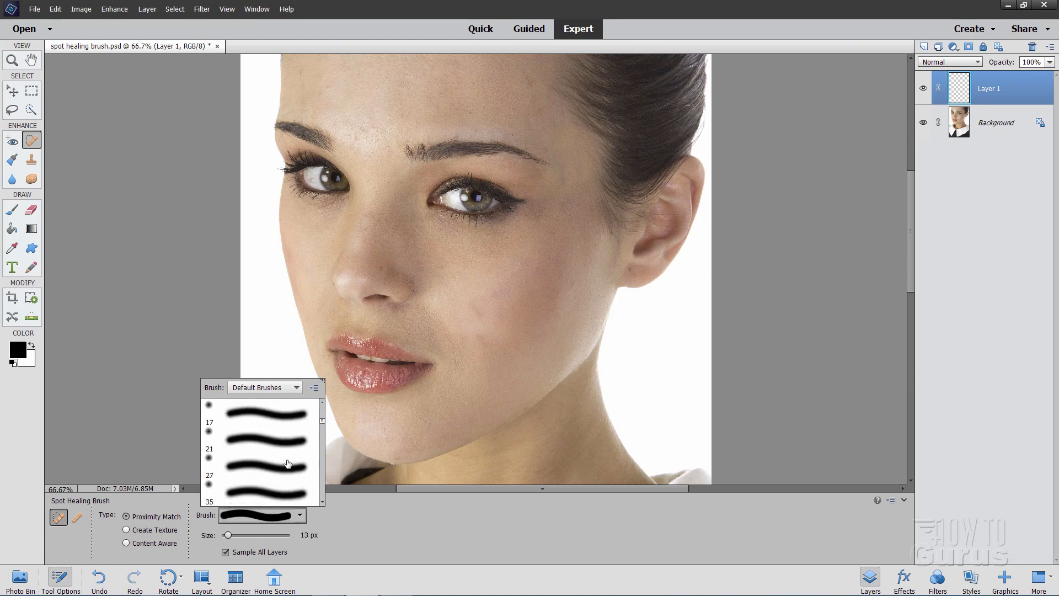
{"action": "scroll", "coordinate": [288, 463], "scroll_direction": "down", "scroll_amount": 1}
{"action": "left_click", "coordinate": [245, 448]}
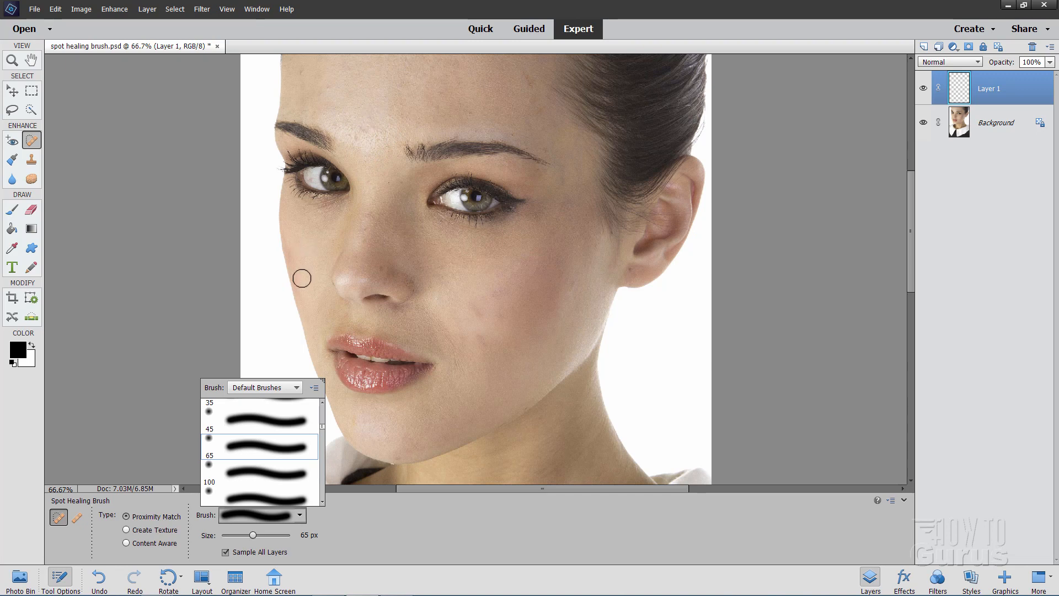
{"action": "left_click", "coordinate": [255, 422]}
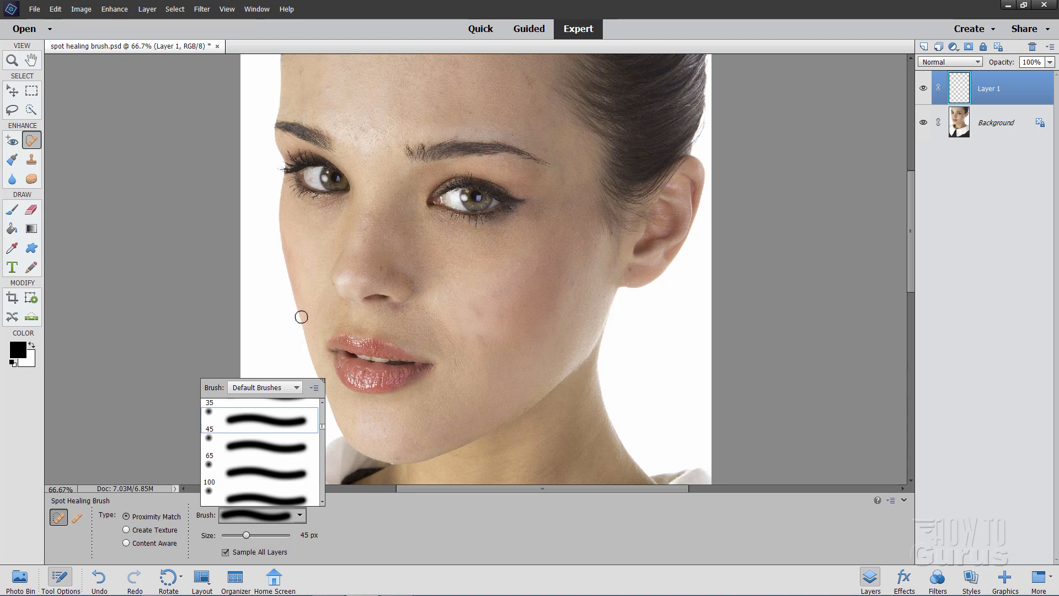
{"action": "left_click", "coordinate": [262, 271]}
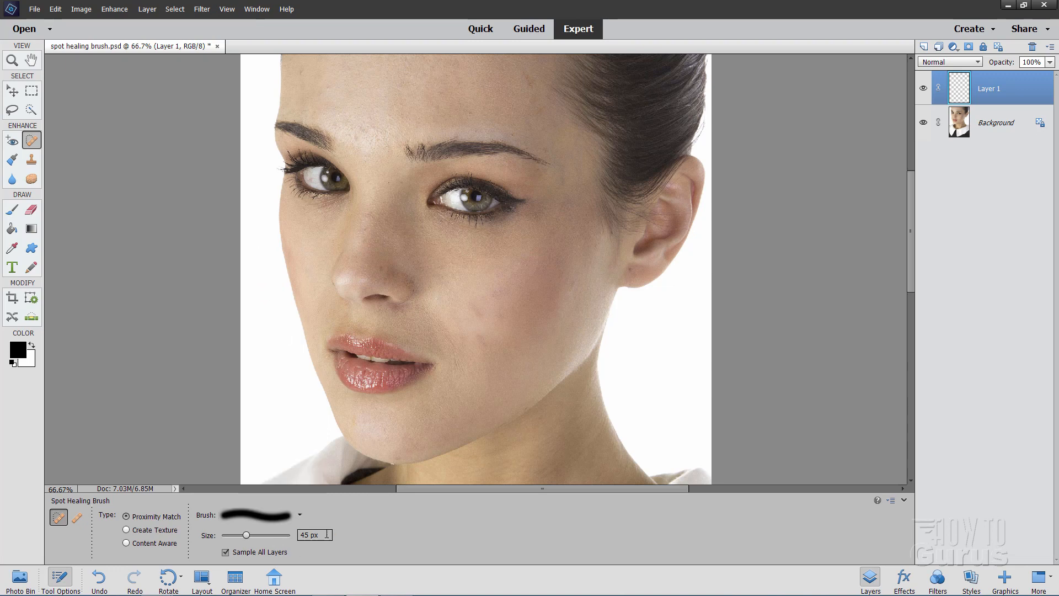
{"action": "left_click", "coordinate": [300, 516]}
{"action": "left_click", "coordinate": [331, 521]}
- Heal two spots on the forehead and the small blemishes near its outer edge above the far eyebrow with the Spot Healing Brush
{"action": "left_click", "coordinate": [358, 137]}
{"action": "left_click", "coordinate": [437, 107]}
{"action": "left_click", "coordinate": [12, 62]}
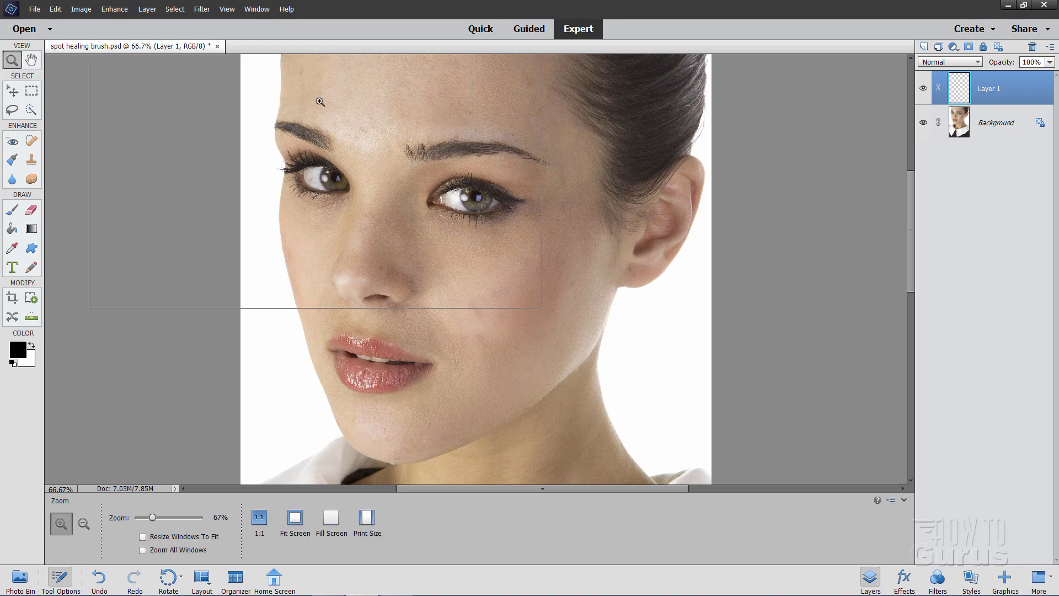
{"action": "left_click", "coordinate": [319, 102]}
{"action": "left_click", "coordinate": [344, 106]}
{"action": "left_click", "coordinate": [345, 106]}
{"action": "scroll", "coordinate": [549, 151], "scroll_direction": "up", "scroll_amount": 5}
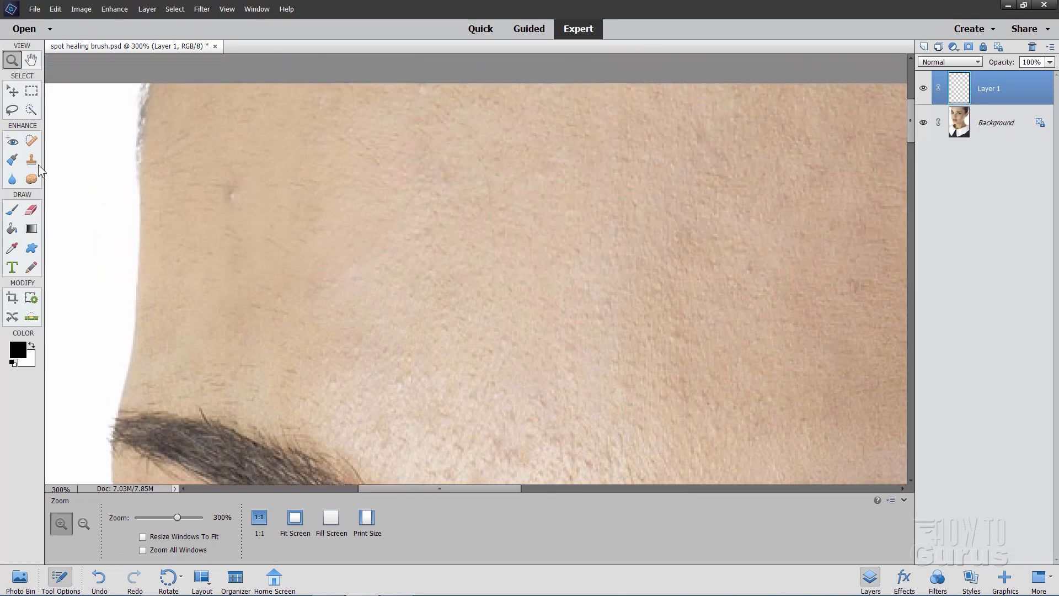
{"action": "left_click", "coordinate": [31, 141]}
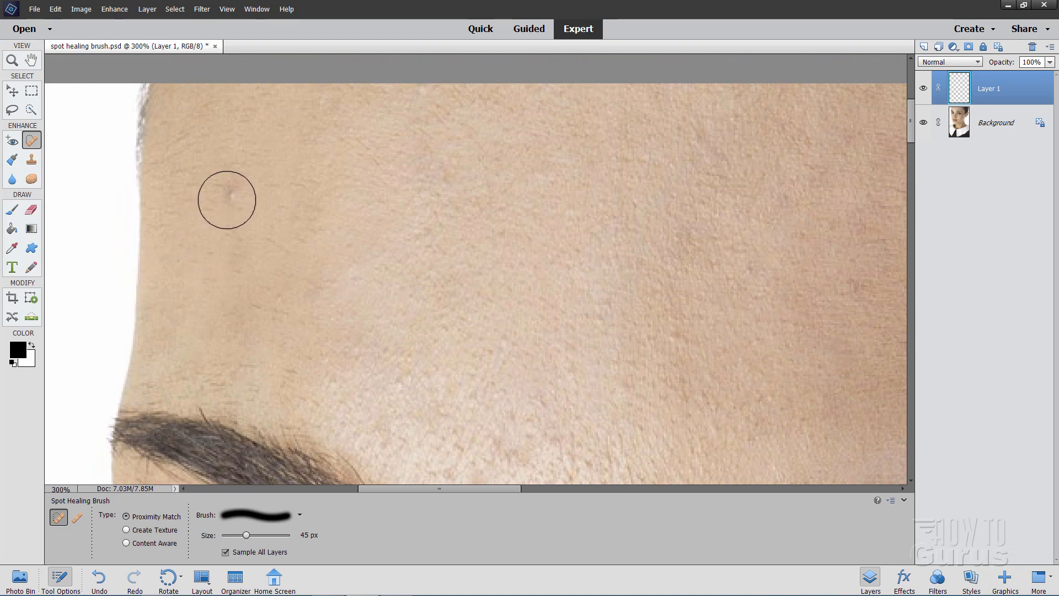
{"action": "left_click", "coordinate": [226, 199]}
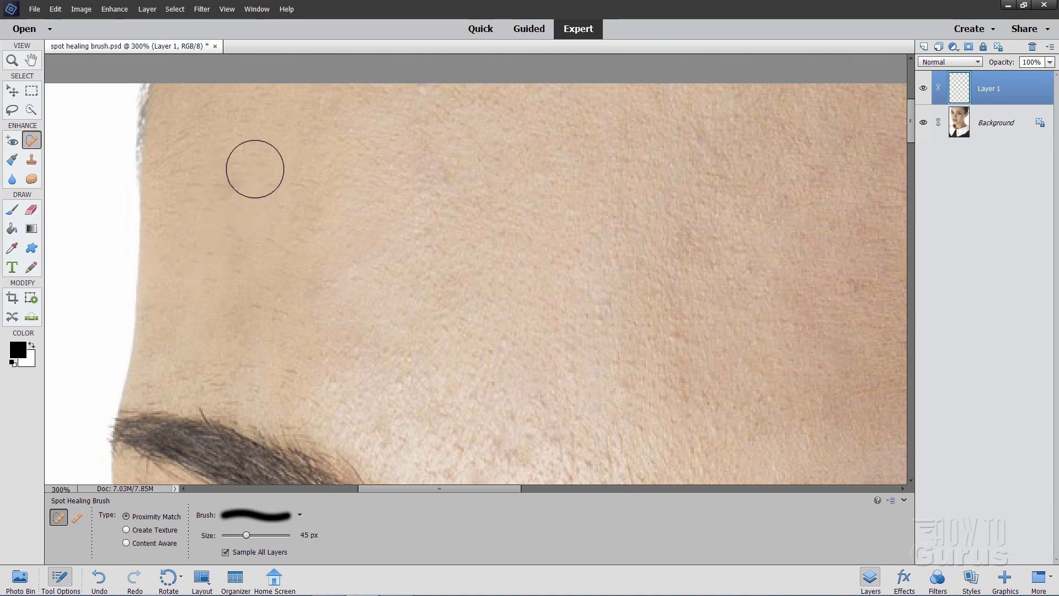
{"action": "left_click", "coordinate": [233, 191]}
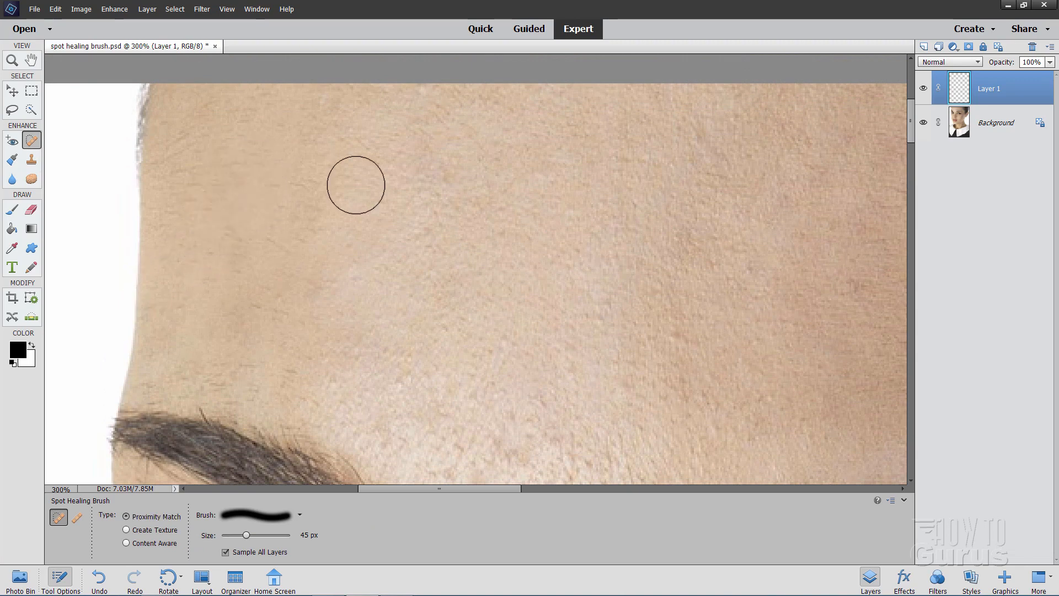
{"action": "left_click", "coordinate": [310, 288]}
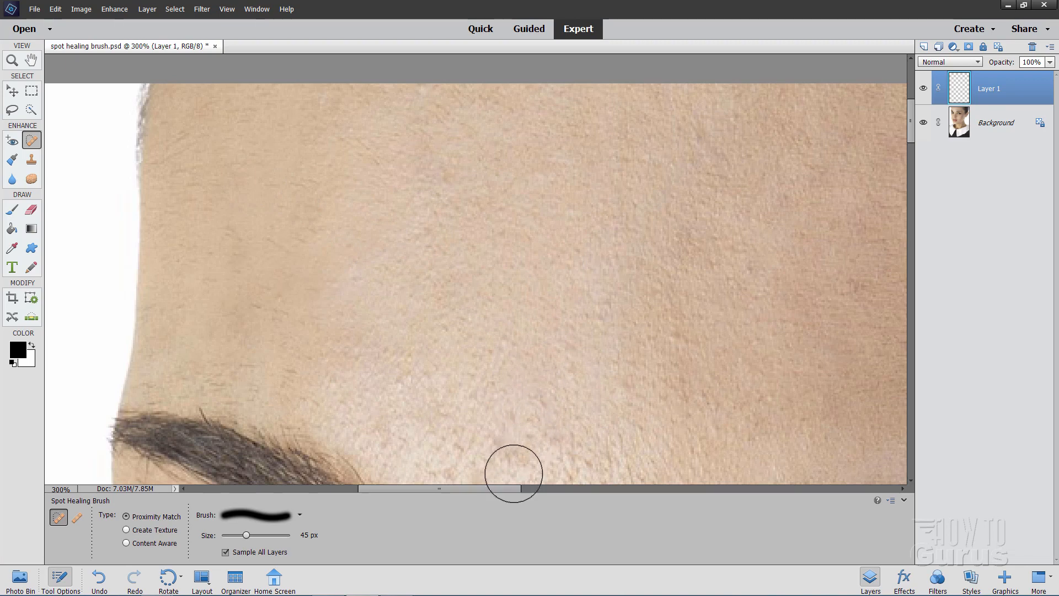
- Heal the dark blemish in the middle of the forehead with the Spot Healing Brush
{"action": "left_click_drag", "start_coordinate": [502, 487], "coordinate": [581, 489]}
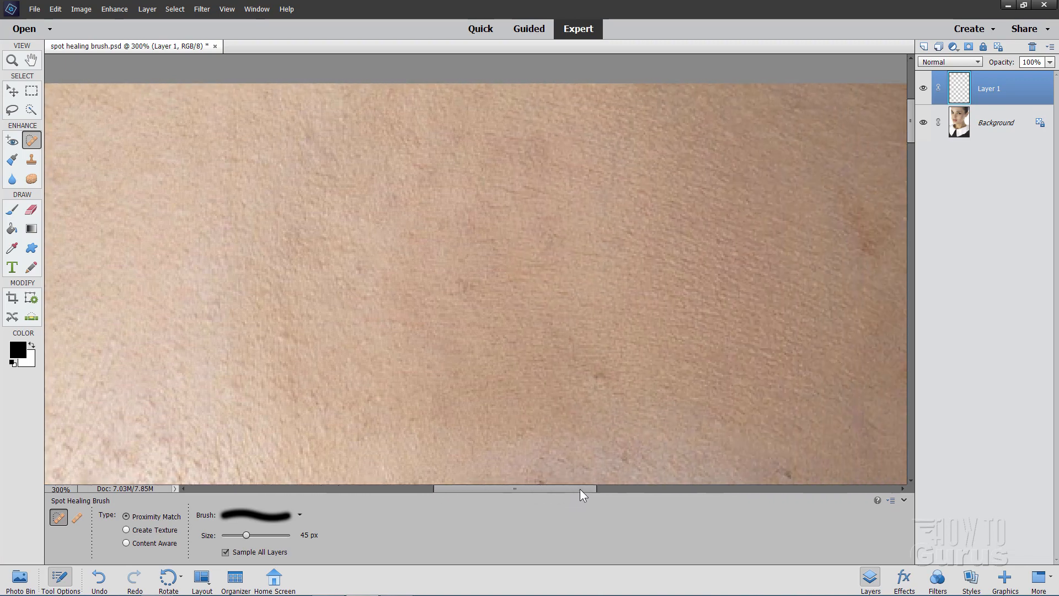
{"action": "left_click", "coordinate": [472, 288]}
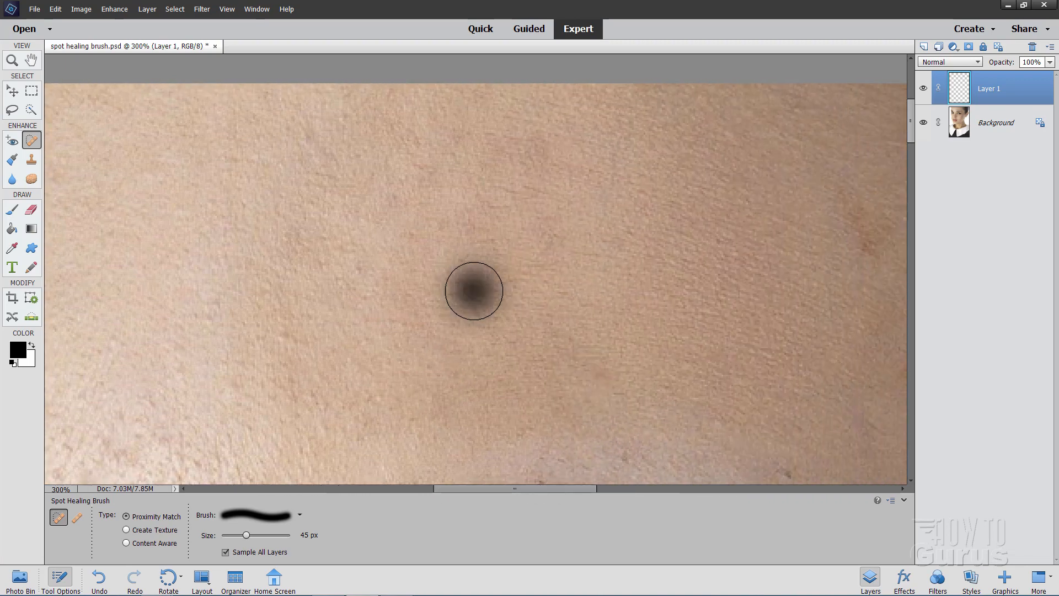
{"action": "left_click", "coordinate": [460, 286]}
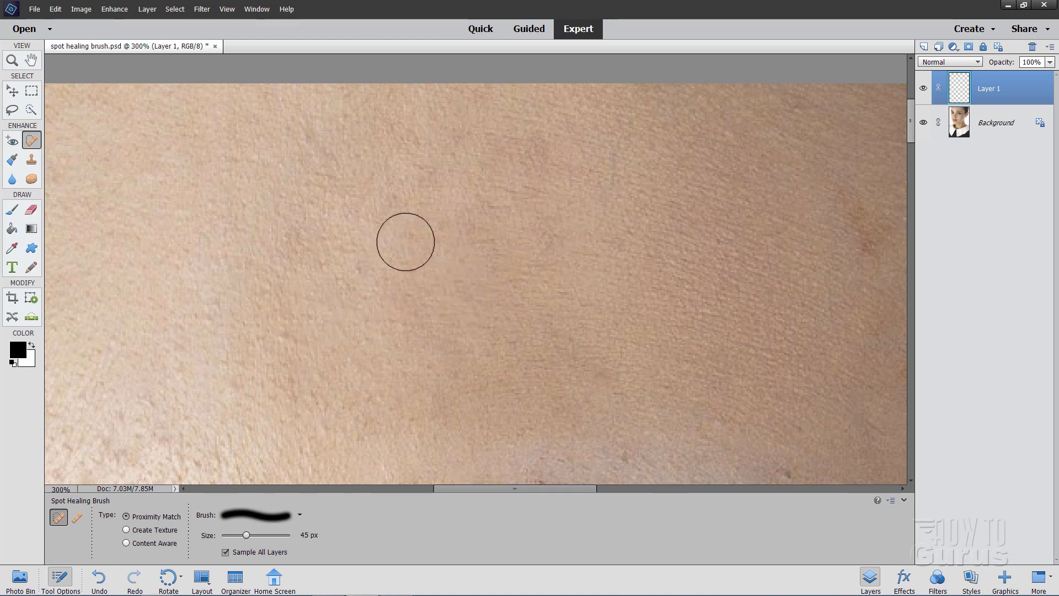
- Heal the spot near the hairline and three more across the central forehead with the 45 px Spot Healing Brush at 78% zoom
{"action": "key", "text": "z"}
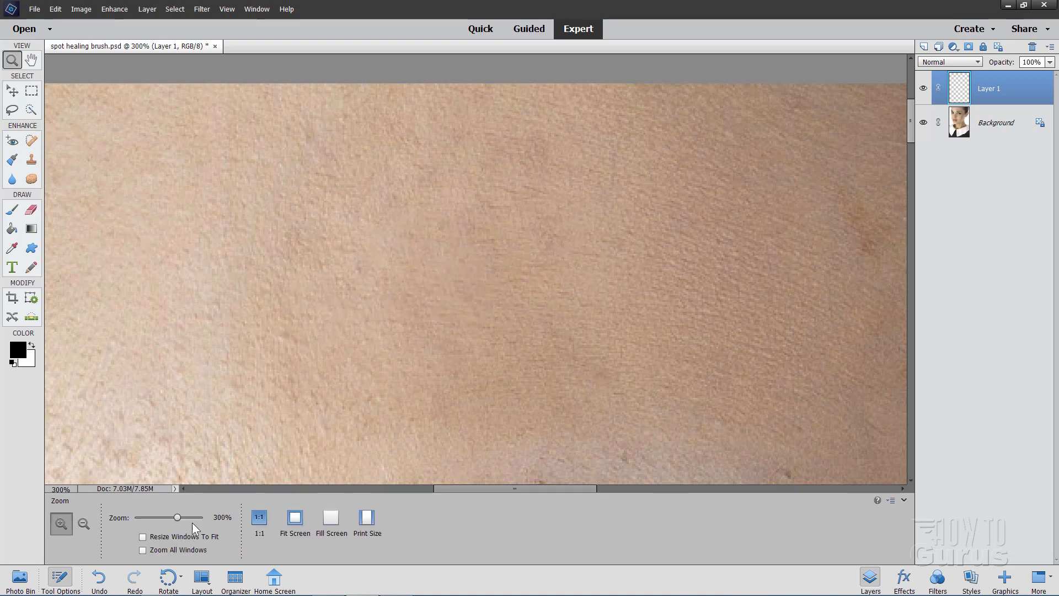
{"action": "left_click_drag", "start_coordinate": [178, 520], "coordinate": [157, 517]}
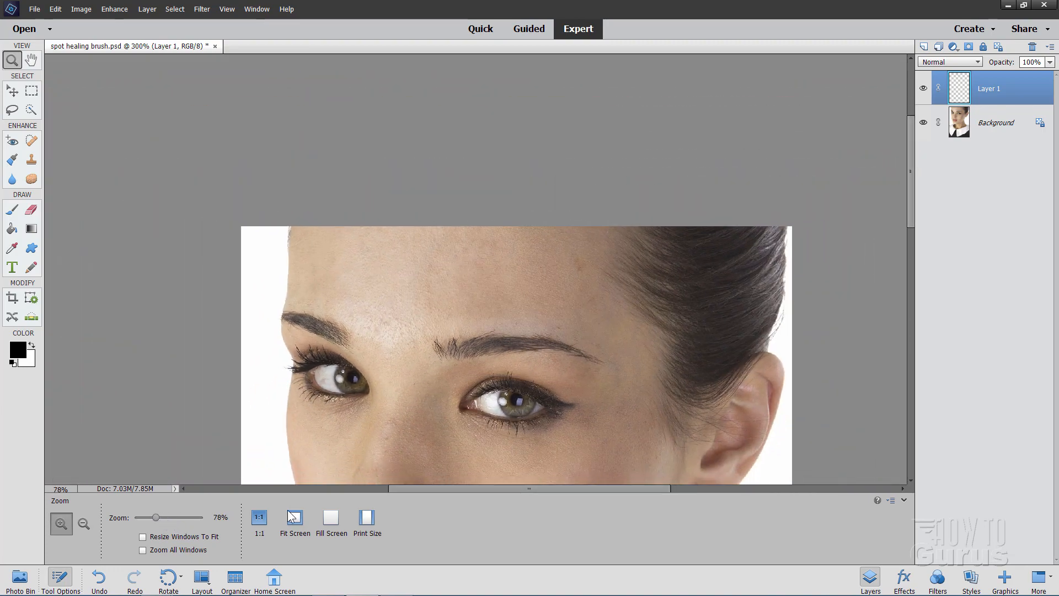
{"action": "left_click_drag", "start_coordinate": [911, 211], "coordinate": [901, 264]}
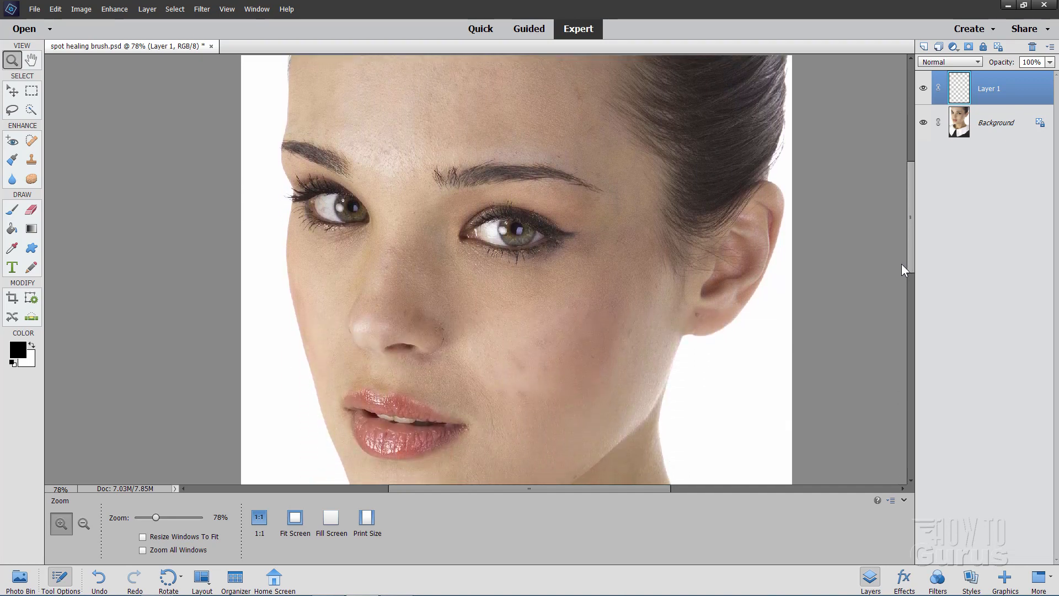
{"action": "left_click", "coordinate": [31, 141]}
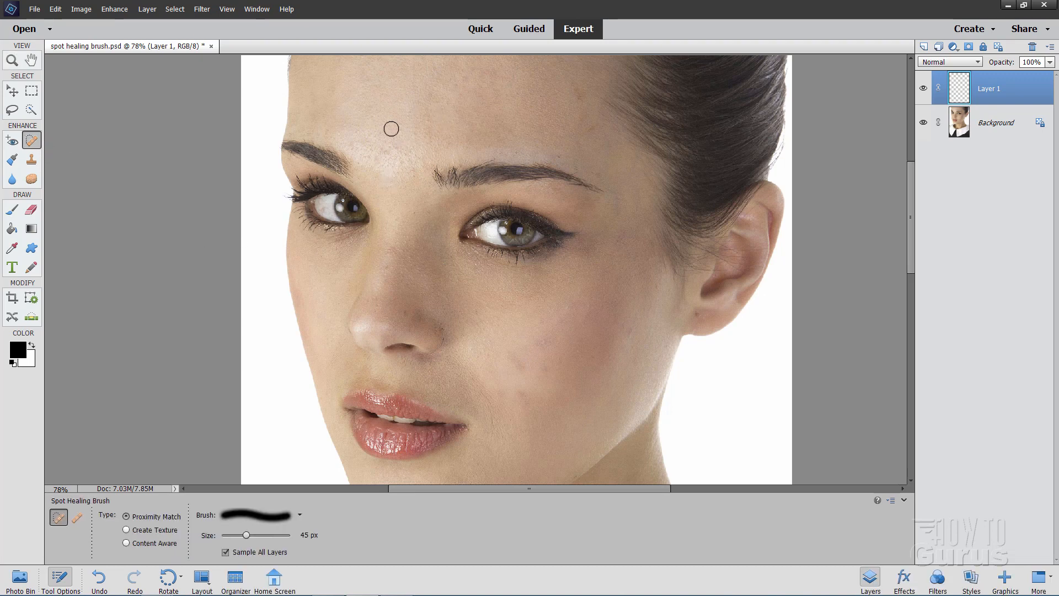
{"action": "left_click", "coordinate": [580, 96]}
{"action": "left_click", "coordinate": [470, 83]}
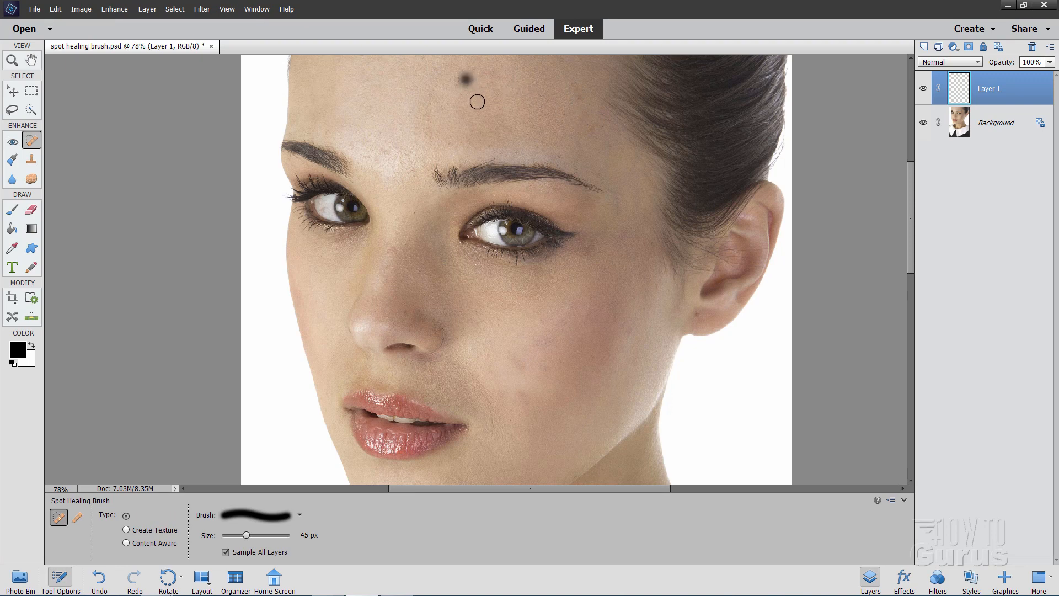
{"action": "left_click", "coordinate": [429, 102]}
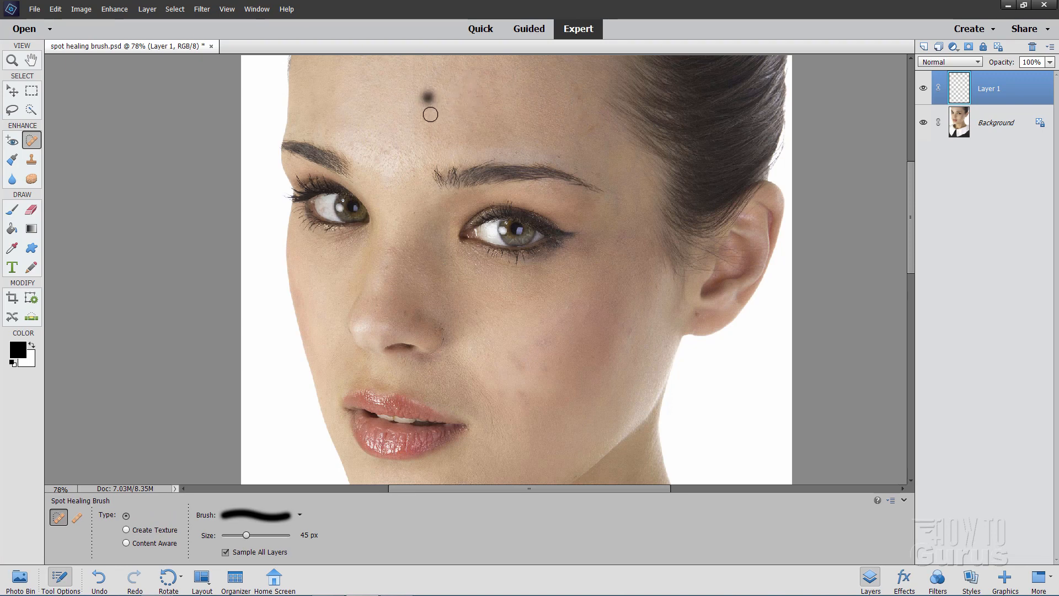
{"action": "left_click", "coordinate": [430, 131]}
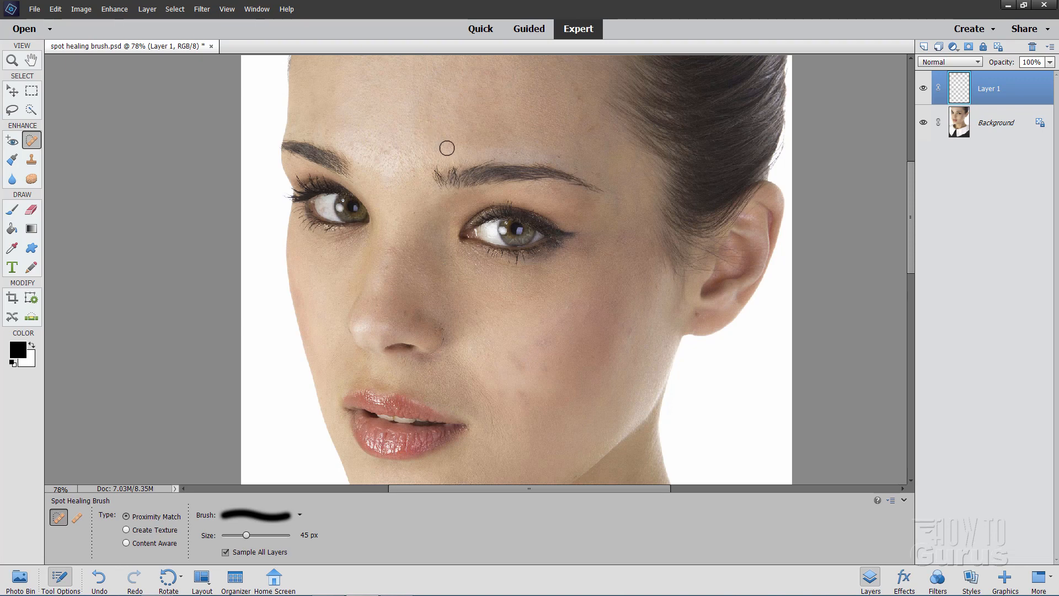
- Heal the small spots across the lower central forehead above the eyebrows with the 45 px Spot Healing Brush
{"action": "left_click", "coordinate": [430, 117]}
{"action": "left_click", "coordinate": [417, 135]}
{"action": "left_click", "coordinate": [402, 128]}
{"action": "left_click", "coordinate": [425, 112]}
{"action": "left_click", "coordinate": [447, 105]}
- Heal the small blemishes along the bridge and tip of the nose with the Spot Healing Brush
{"action": "left_click", "coordinate": [386, 266]}
{"action": "left_click", "coordinate": [388, 253]}
{"action": "left_click", "coordinate": [382, 283]}
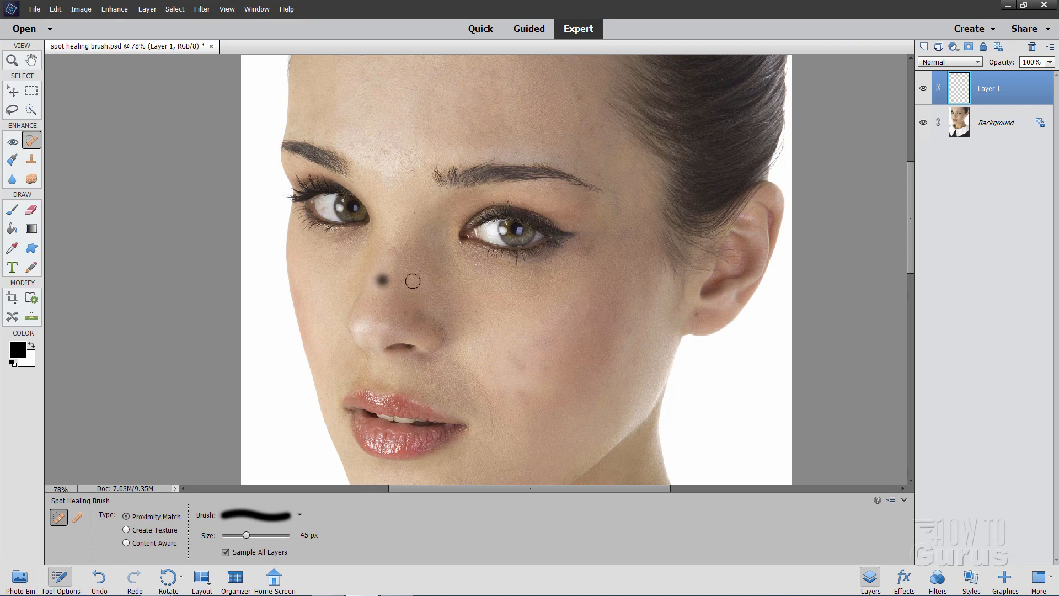
{"action": "left_click", "coordinate": [407, 315]}
- Heal the remaining blemishes on the forehead near the hairline, the temple, the near cheek and the nose bridge in Proximity Match mode
{"action": "left_click_drag", "start_coordinate": [568, 75], "coordinate": [586, 105]}
{"action": "mouse_move", "coordinate": [619, 189]}
{"action": "left_mouse_down"}
{"action": "mouse_move", "coordinate": [613, 217]}
{"action": "mouse_move", "coordinate": [634, 204]}
{"action": "mouse_move", "coordinate": [619, 242]}
{"action": "left_mouse_up"}
{"action": "mouse_move", "coordinate": [505, 354]}
{"action": "left_mouse_down"}
{"action": "mouse_move", "coordinate": [543, 371]}
{"action": "mouse_move", "coordinate": [519, 385]}
{"action": "mouse_move", "coordinate": [528, 417]}
{"action": "left_mouse_up"}
{"action": "left_click", "coordinate": [546, 366]}
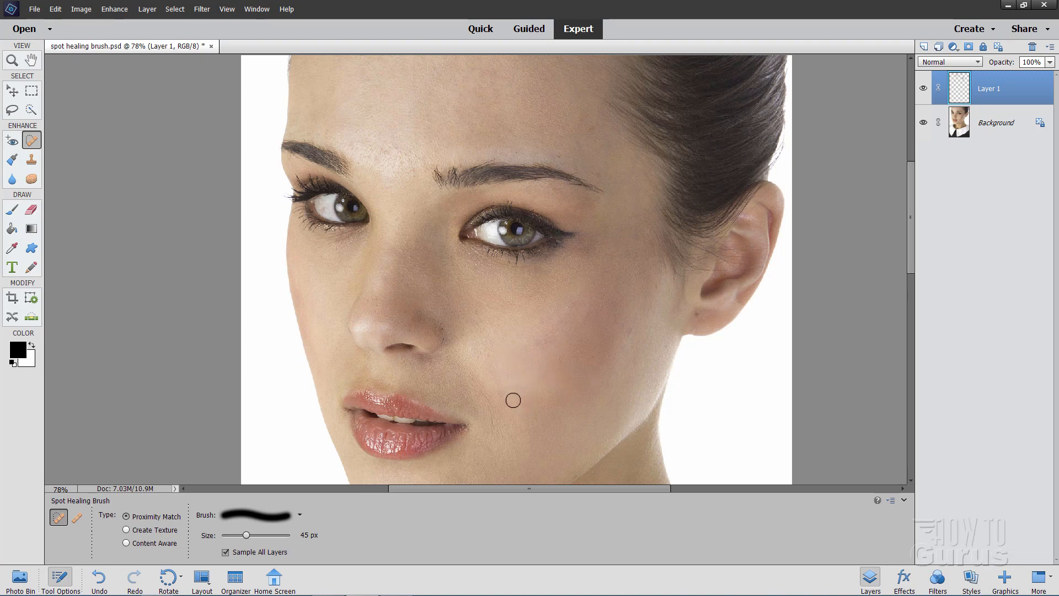
{"action": "left_click_drag", "start_coordinate": [491, 383], "coordinate": [501, 427]}
{"action": "left_click_drag", "start_coordinate": [631, 324], "coordinate": [632, 333]}
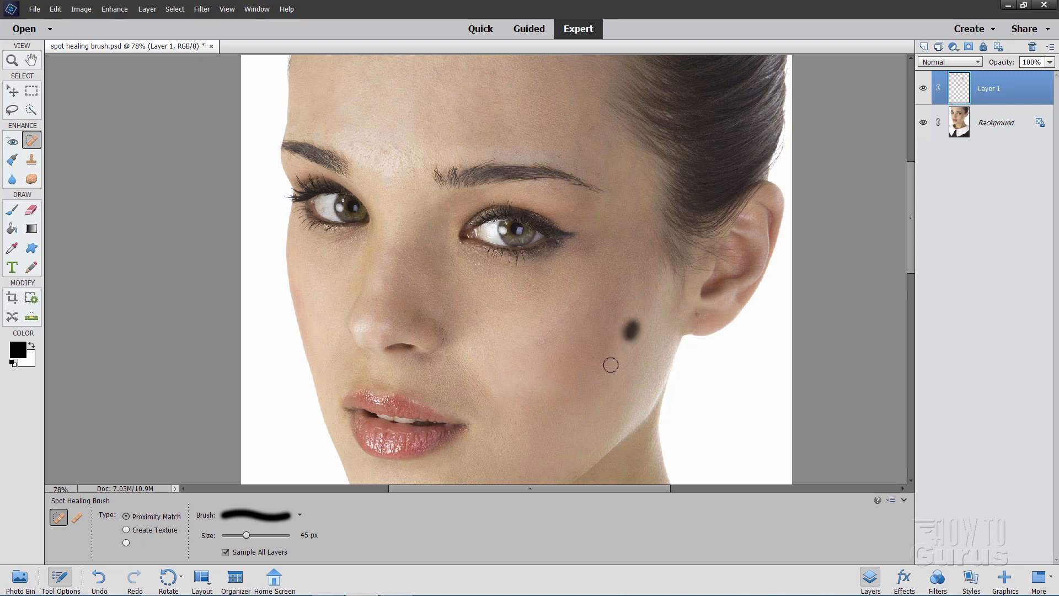
{"action": "left_click_drag", "start_coordinate": [542, 336], "coordinate": [541, 324]}
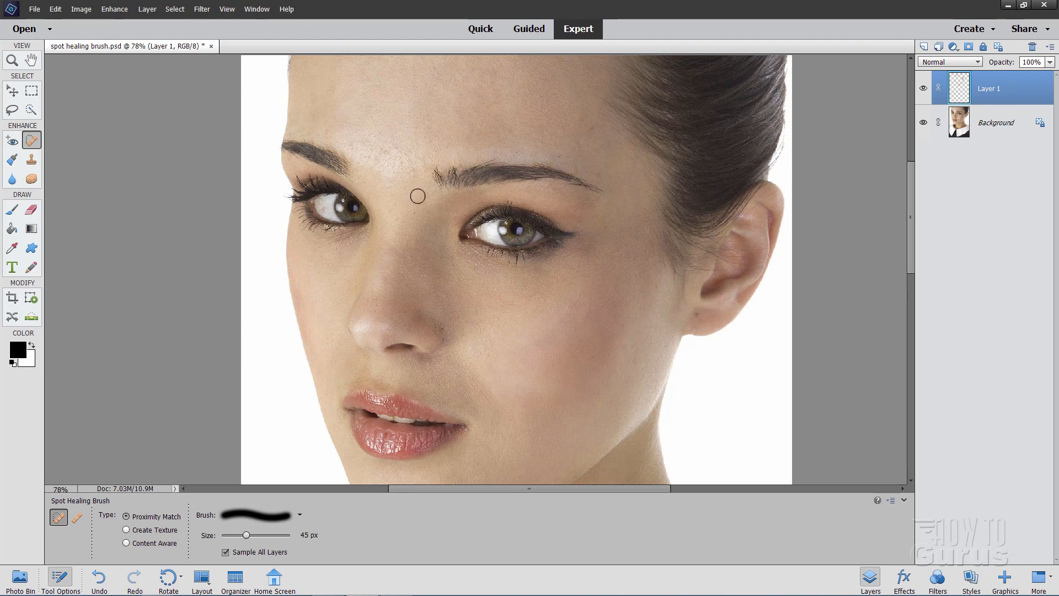
{"action": "left_click_drag", "start_coordinate": [386, 280], "coordinate": [402, 289]}
- Set the Spot Healing Brush type to Content Aware and heal the spots on the upper central forehead
{"action": "left_click", "coordinate": [127, 543]}
{"action": "left_click", "coordinate": [435, 93]}
{"action": "left_click", "coordinate": [440, 83]}
{"action": "left_click", "coordinate": [455, 78]}
{"action": "left_click", "coordinate": [467, 72]}
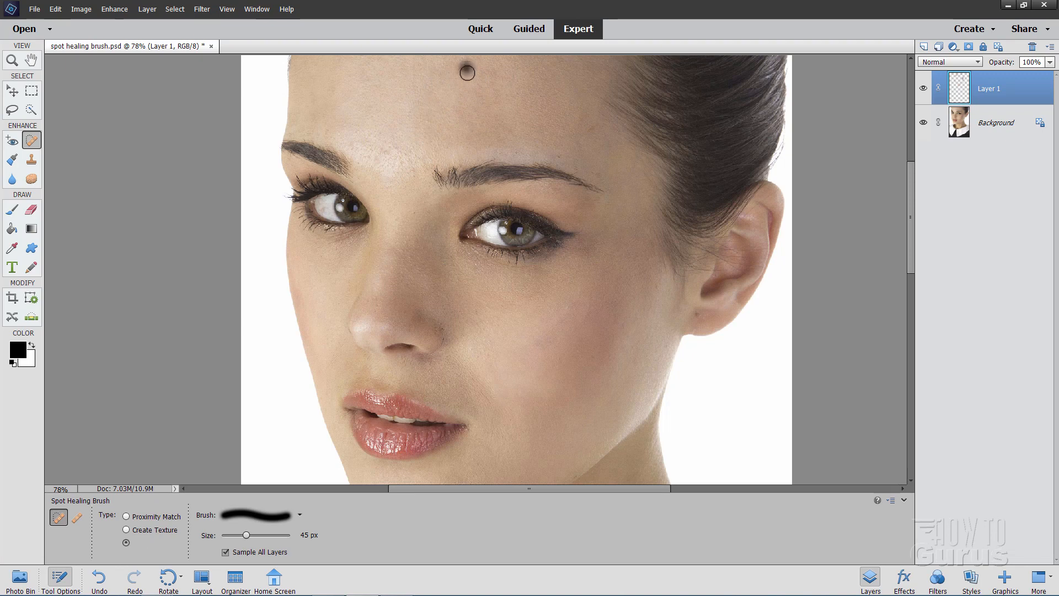
- Heal the cluster of spots on the far side of the forehead with the Content Aware Spot Healing Brush
{"action": "left_click", "coordinate": [361, 74]}
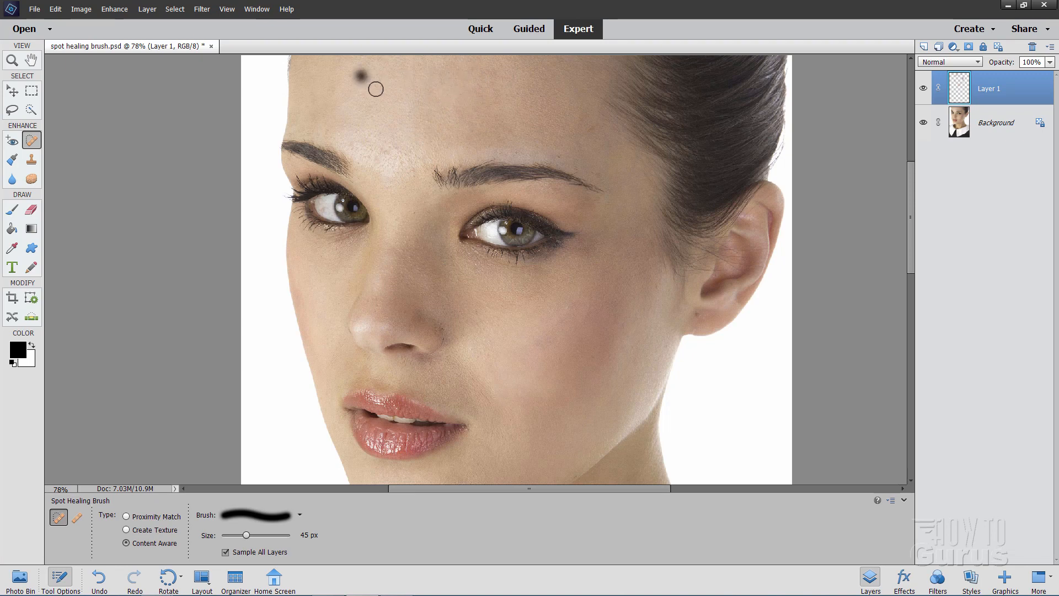
{"action": "left_click", "coordinate": [371, 89]}
{"action": "left_click", "coordinate": [367, 101]}
{"action": "left_click", "coordinate": [366, 94]}
- Heal the spots above the outer end of the near eyebrow and the mark on the earlobe
{"action": "left_click_drag", "start_coordinate": [592, 128], "coordinate": [581, 138]}
{"action": "left_click", "coordinate": [558, 151]}
{"action": "left_click", "coordinate": [593, 175]}
{"action": "left_click", "coordinate": [699, 315]}
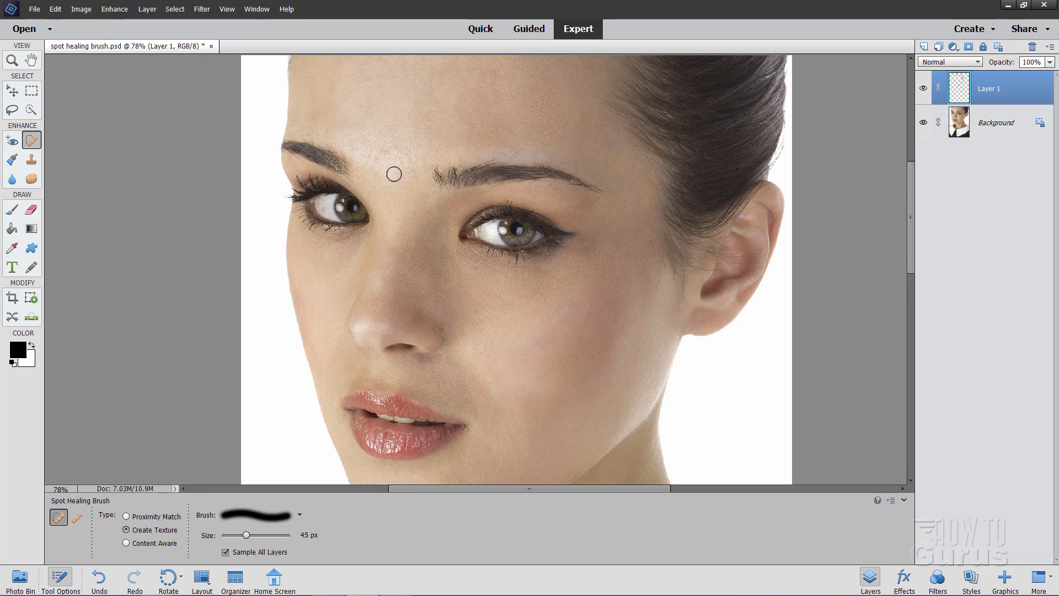
- Smooth the rough skin between the eyebrows with diagonal Spot Healing Brush strokes using the Create Texture type
{"action": "mouse_move", "coordinate": [379, 142]}
{"action": "left_mouse_down"}
{"action": "mouse_move", "coordinate": [407, 165]}
{"action": "mouse_move", "coordinate": [418, 161]}
{"action": "mouse_move", "coordinate": [394, 172]}
{"action": "mouse_move", "coordinate": [409, 177]}
{"action": "left_mouse_up"}
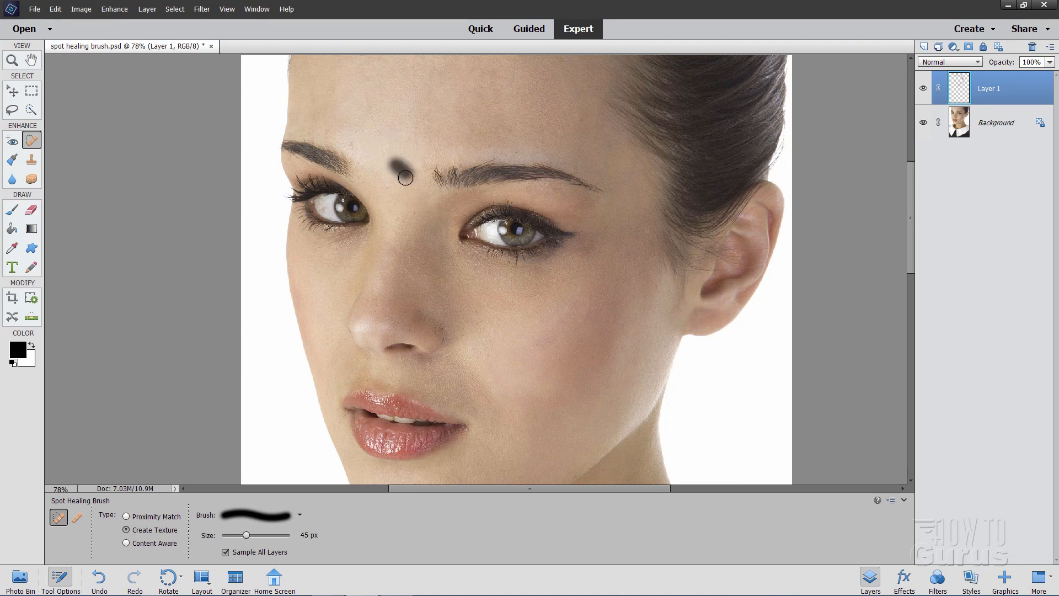
{"action": "left_click_drag", "start_coordinate": [345, 138], "coordinate": [379, 178]}
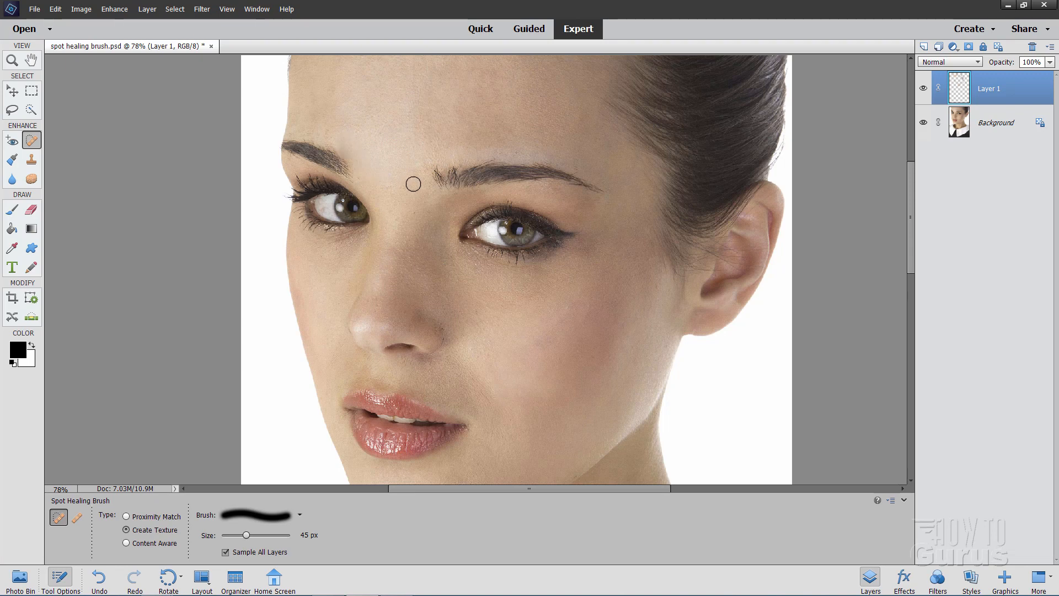
{"action": "left_click_drag", "start_coordinate": [360, 138], "coordinate": [404, 168]}
{"action": "mouse_move", "coordinate": [378, 133]}
{"action": "left_mouse_down"}
{"action": "mouse_move", "coordinate": [397, 158]}
{"action": "mouse_move", "coordinate": [366, 151]}
{"action": "mouse_move", "coordinate": [418, 161]}
{"action": "left_mouse_up"}
- Return the brush type to Proximity Match and heal the marks above the far eyebrow, beside the nose and on the upper forehead
{"action": "left_click", "coordinate": [126, 516]}
{"action": "mouse_move", "coordinate": [349, 138]}
{"action": "left_mouse_down"}
{"action": "mouse_move", "coordinate": [359, 150]}
{"action": "mouse_move", "coordinate": [348, 147]}
{"action": "mouse_move", "coordinate": [351, 156]}
{"action": "left_mouse_up"}
{"action": "left_click", "coordinate": [345, 149]}
{"action": "left_click", "coordinate": [447, 326]}
{"action": "left_click", "coordinate": [480, 76]}
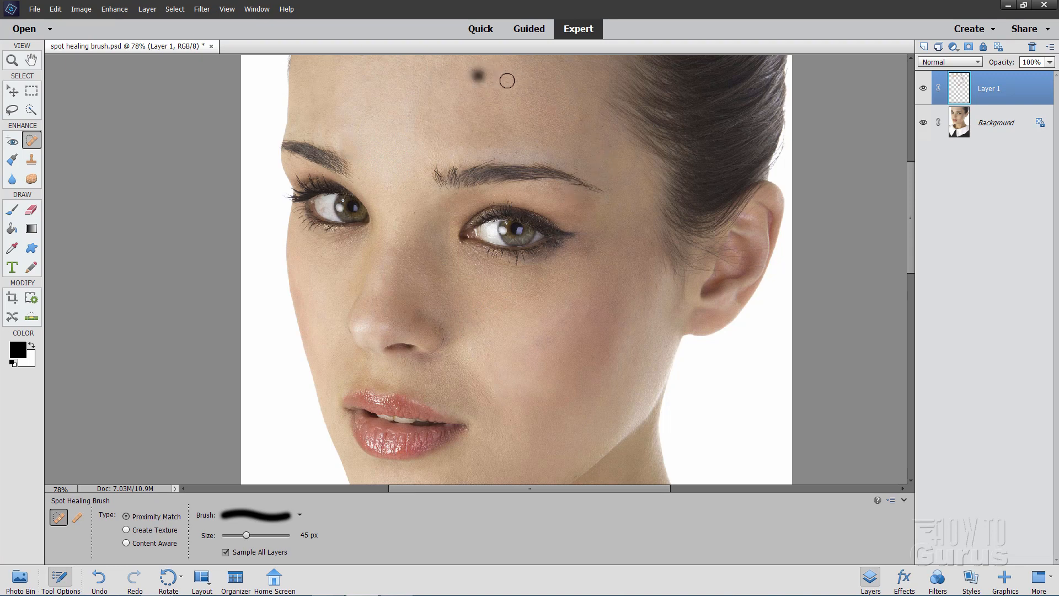
{"action": "left_click", "coordinate": [477, 73]}
{"action": "left_click", "coordinate": [491, 81]}
- Switch to the Healing Brush, and hide the retouching layer and rename it "spot"
{"action": "left_click", "coordinate": [77, 517]}
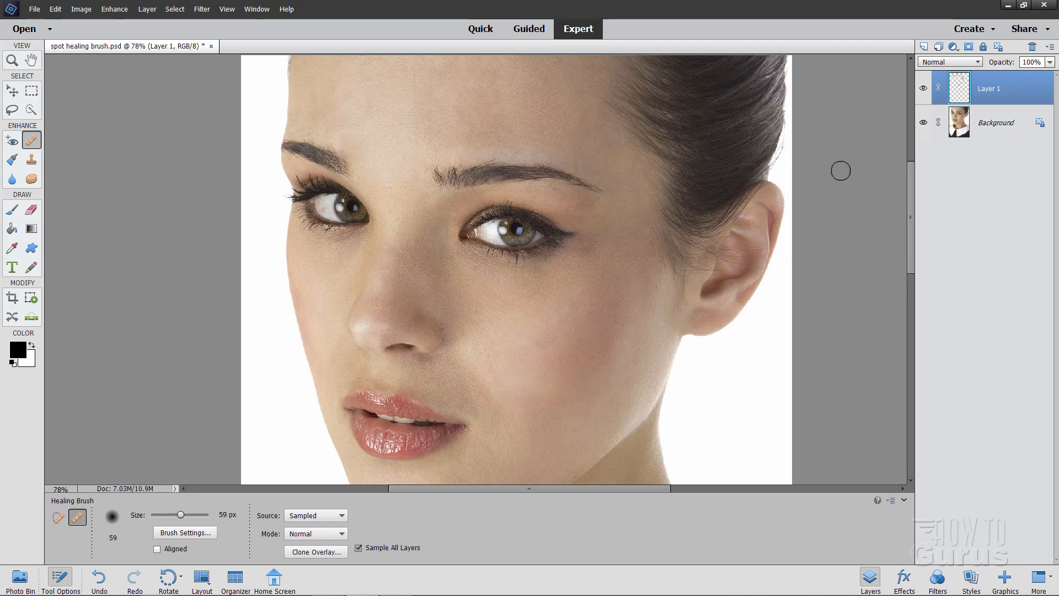
{"action": "left_click", "coordinate": [925, 90]}
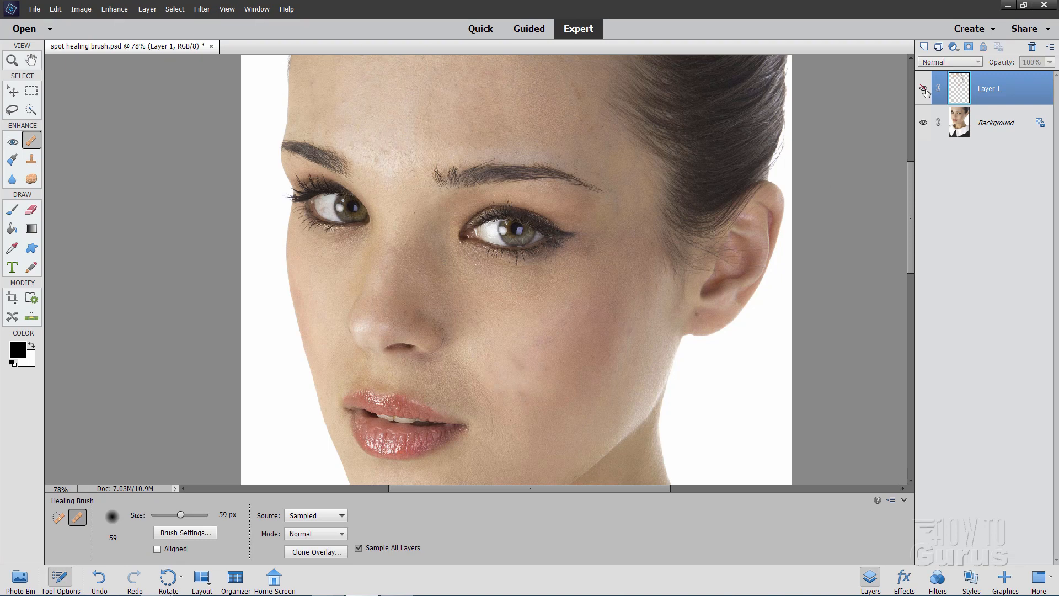
{"action": "double_click", "coordinate": [988, 90]}
{"action": "type", "text": "spot"}
{"action": "key", "text": "Return"}
- Add a new empty layer and dab the 59 px Healing Brush on the skin between the eyebrows
{"action": "left_click", "coordinate": [924, 46]}
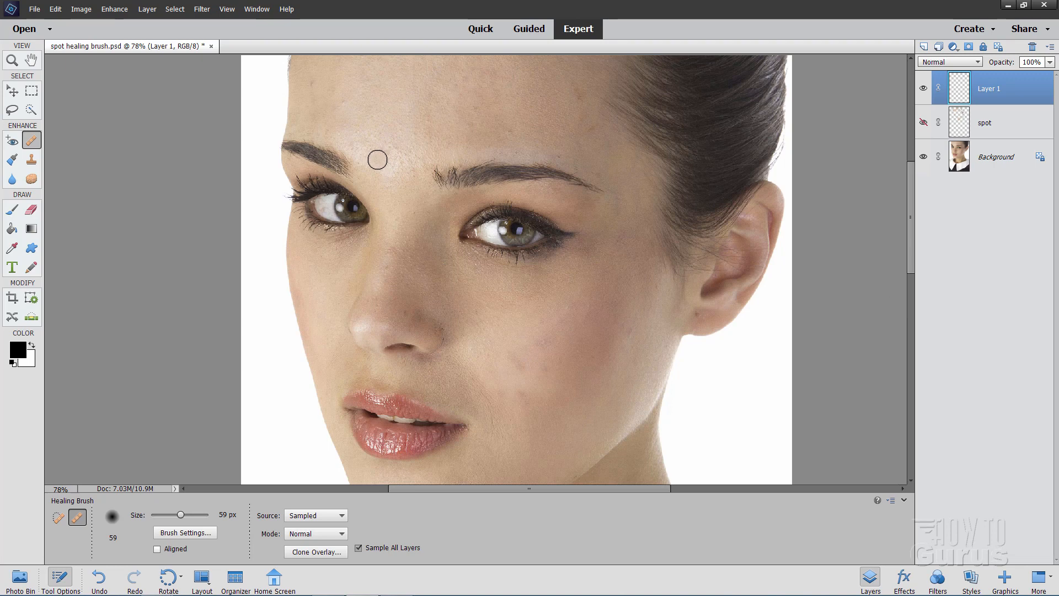
{"action": "left_click", "coordinate": [388, 147]}
{"action": "left_click", "coordinate": [385, 162]}
- Sample clear skin on the near cheek and paint over the cheek's red blemishes with the Healing Brush
{"action": "key", "text": "alt"}
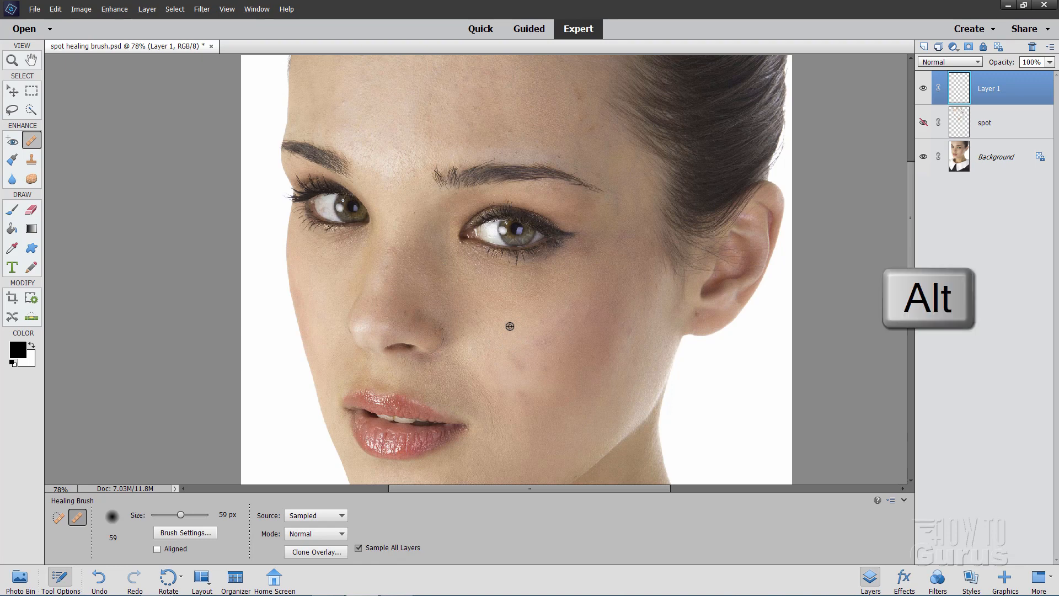
{"action": "left_click", "coordinate": [510, 326], "text": "alt"}
{"action": "mouse_move", "coordinate": [510, 355]}
{"action": "left_mouse_down"}
{"action": "mouse_move", "coordinate": [524, 371]}
{"action": "mouse_move", "coordinate": [530, 310]}
{"action": "left_mouse_up"}
{"action": "left_click_drag", "start_coordinate": [521, 388], "coordinate": [525, 393]}
{"action": "left_click_drag", "start_coordinate": [555, 344], "coordinate": [539, 348]}
{"action": "mouse_move", "coordinate": [507, 381]}
{"action": "left_mouse_down"}
{"action": "mouse_move", "coordinate": [534, 351]}
{"action": "mouse_move", "coordinate": [550, 372]}
{"action": "left_mouse_up"}
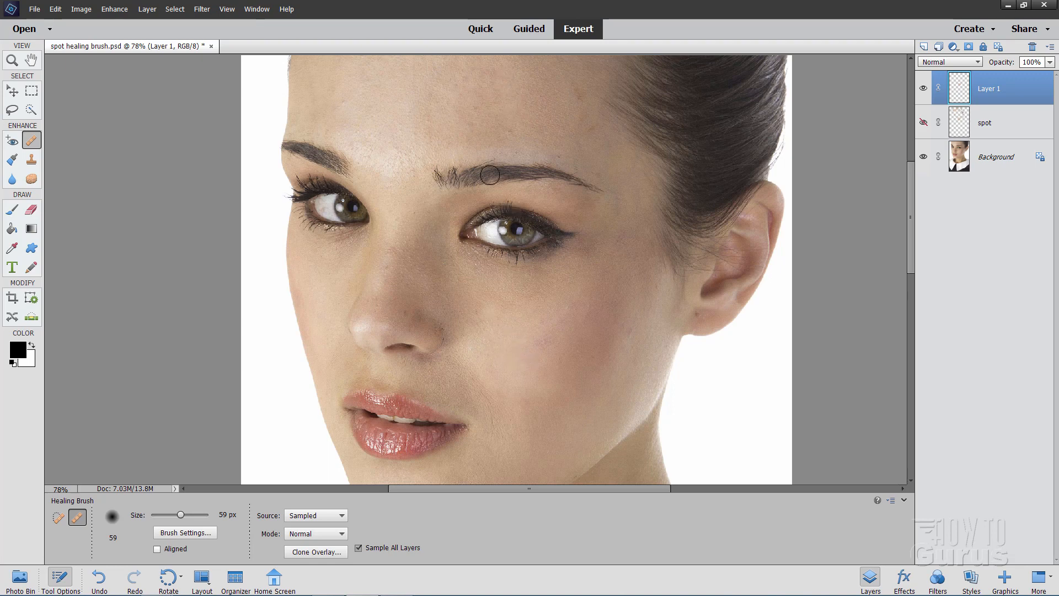
- Sample clear forehead skin and paint over the spots on the upper central forehead with the Healing Brush
{"action": "left_click", "coordinate": [492, 139]}
{"action": "left_click", "coordinate": [539, 98], "text": "alt"}
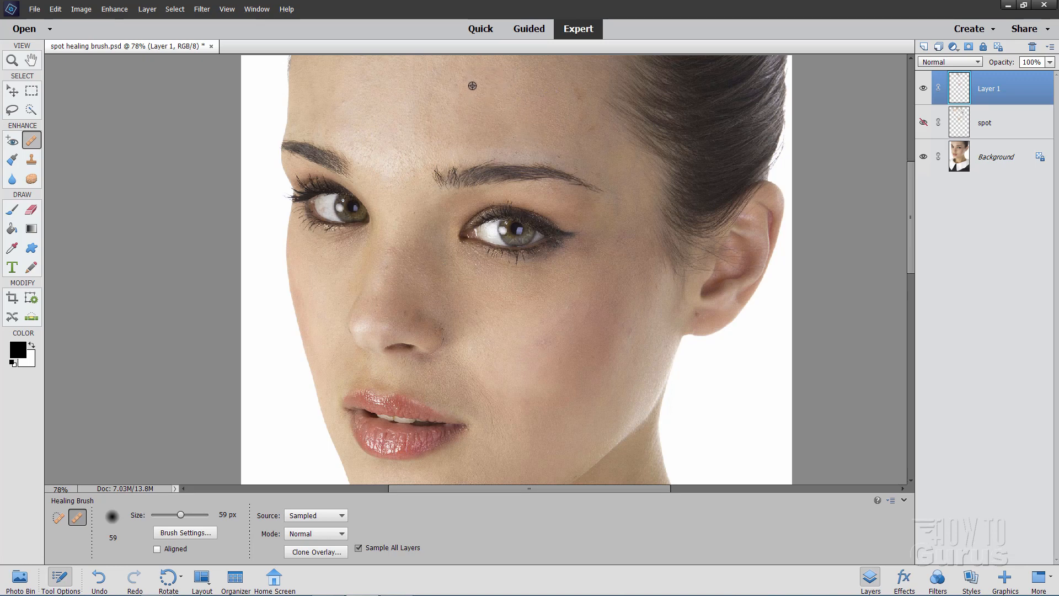
{"action": "left_click_drag", "start_coordinate": [466, 78], "coordinate": [450, 93]}
- Heal the remaining spots across the middle and outer part of the near cheek with the Healing Brush
{"action": "left_click", "coordinate": [560, 308]}
{"action": "left_click", "coordinate": [553, 365]}
{"action": "left_click", "coordinate": [621, 314]}
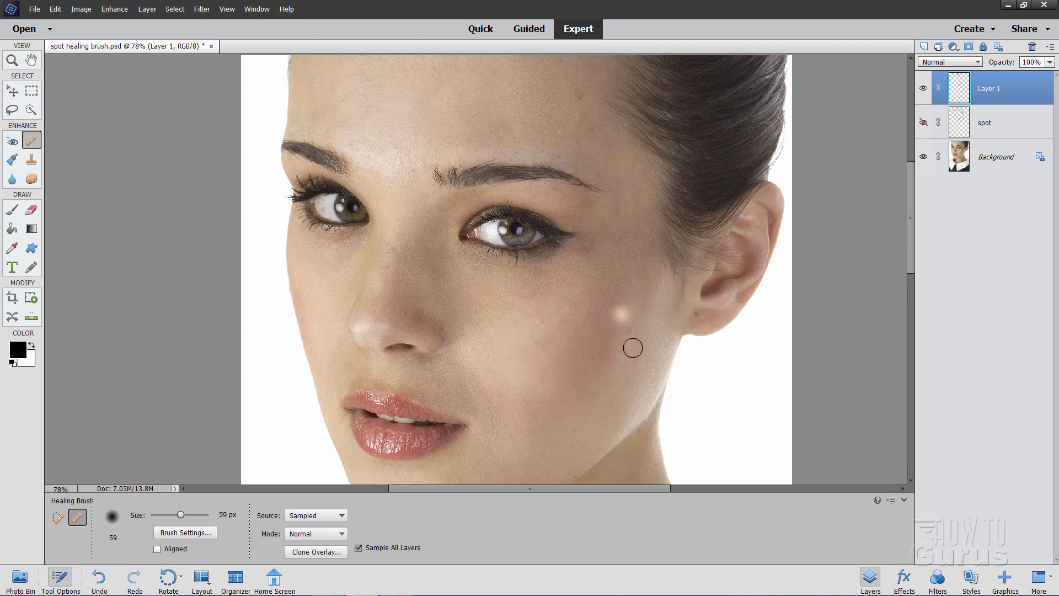
{"action": "left_click", "coordinate": [608, 368]}
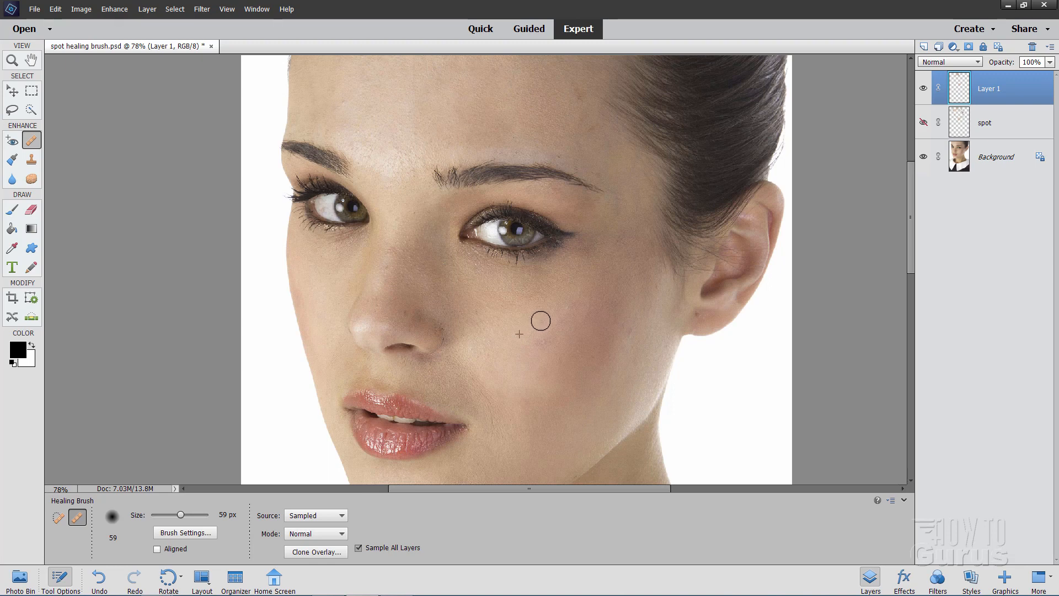
{"action": "left_click", "coordinate": [582, 318]}
- Heal the spots on the far side of the forehead and the one near the hairline, sampling clear skin close to each
{"action": "left_click", "coordinate": [352, 99], "text": "alt"}
{"action": "left_click", "coordinate": [341, 102]}
{"action": "left_click", "coordinate": [364, 115], "text": "alt"}
{"action": "left_click_drag", "start_coordinate": [331, 91], "coordinate": [337, 117]}
{"action": "left_click", "coordinate": [386, 103], "text": "alt"}
{"action": "left_click_drag", "start_coordinate": [359, 79], "coordinate": [373, 85]}
{"action": "left_click", "coordinate": [396, 128], "text": "alt"}
{"action": "left_click", "coordinate": [510, 107], "text": "alt"}
{"action": "left_click", "coordinate": [577, 98]}
- Set the Healing Brush's size control to Off and try its angle and hardness controls
{"action": "left_click", "coordinate": [166, 535]}
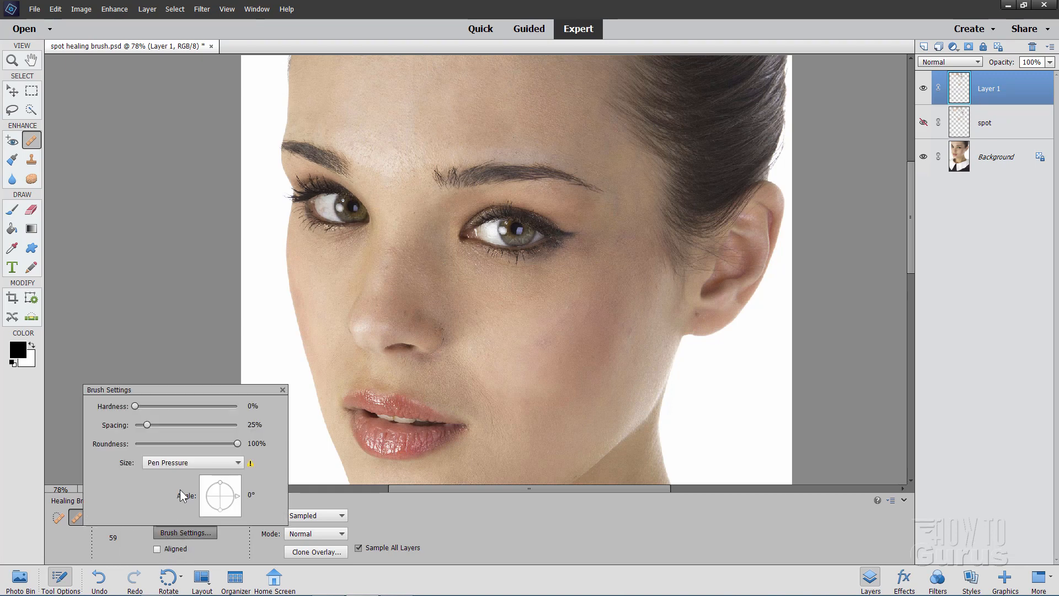
{"action": "left_click", "coordinate": [191, 464]}
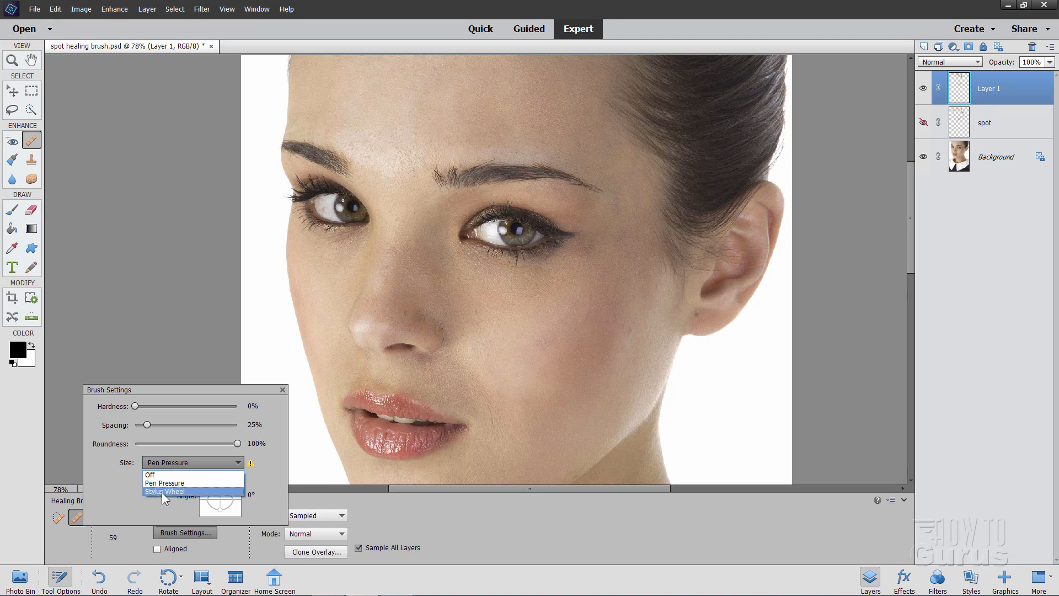
{"action": "left_click", "coordinate": [165, 475]}
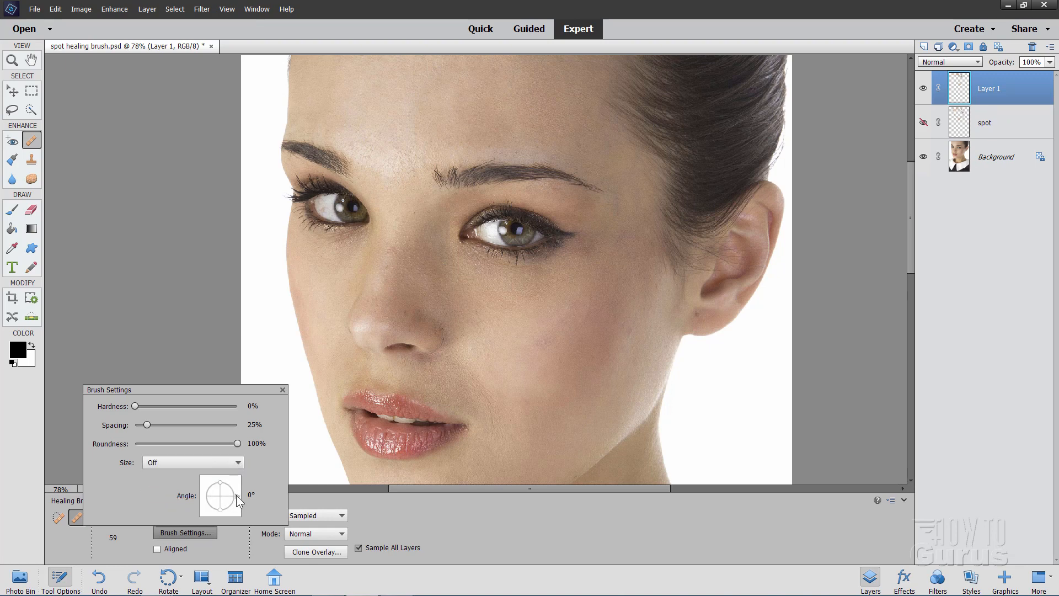
{"action": "mouse_move", "coordinate": [236, 495]}
{"action": "left_mouse_down"}
{"action": "mouse_move", "coordinate": [220, 494]}
{"action": "mouse_move", "coordinate": [235, 504]}
{"action": "mouse_move", "coordinate": [215, 466]}
{"action": "left_mouse_up"}
{"action": "mouse_move", "coordinate": [134, 406]}
{"action": "left_mouse_down"}
{"action": "mouse_move", "coordinate": [220, 410]}
{"action": "mouse_move", "coordinate": [129, 404]}
{"action": "left_mouse_up"}
{"action": "left_click", "coordinate": [226, 544]}
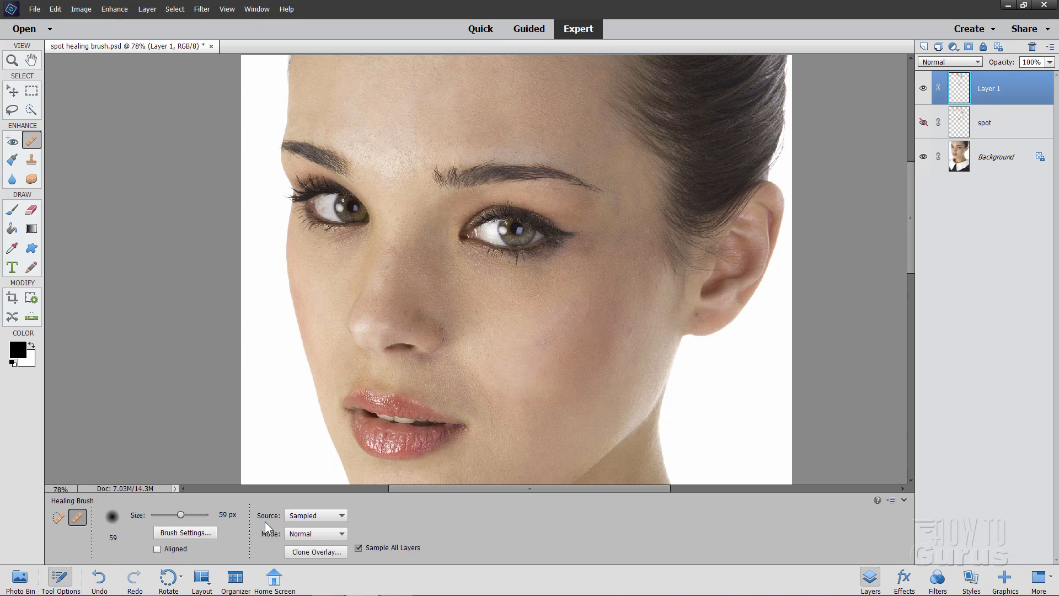
- Review the Healing Brush's source and blend mode options, keeping Sampled and Normal
{"action": "left_click", "coordinate": [343, 517]}
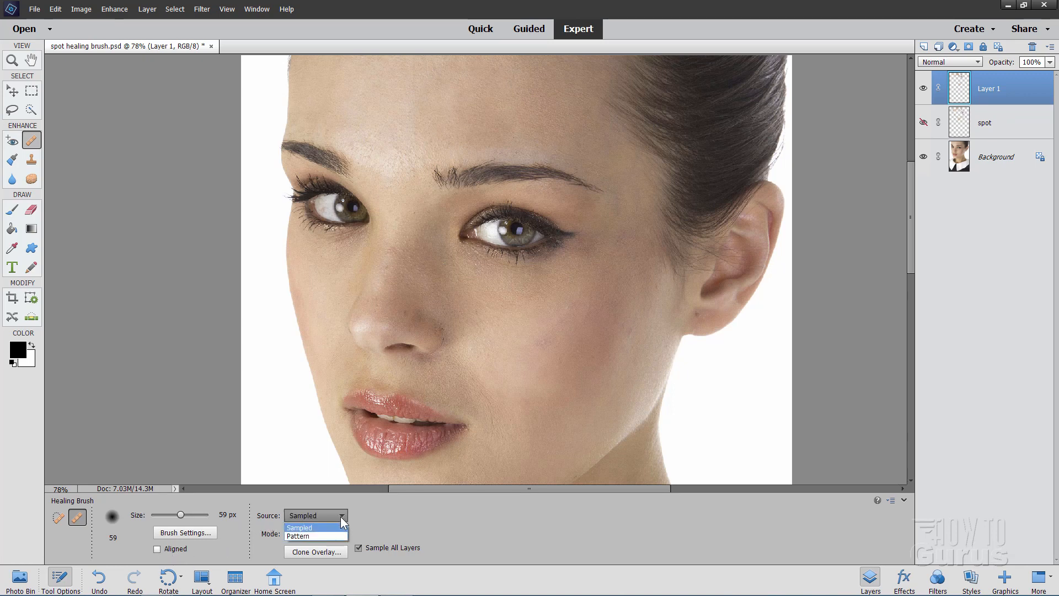
{"action": "left_click", "coordinate": [311, 515]}
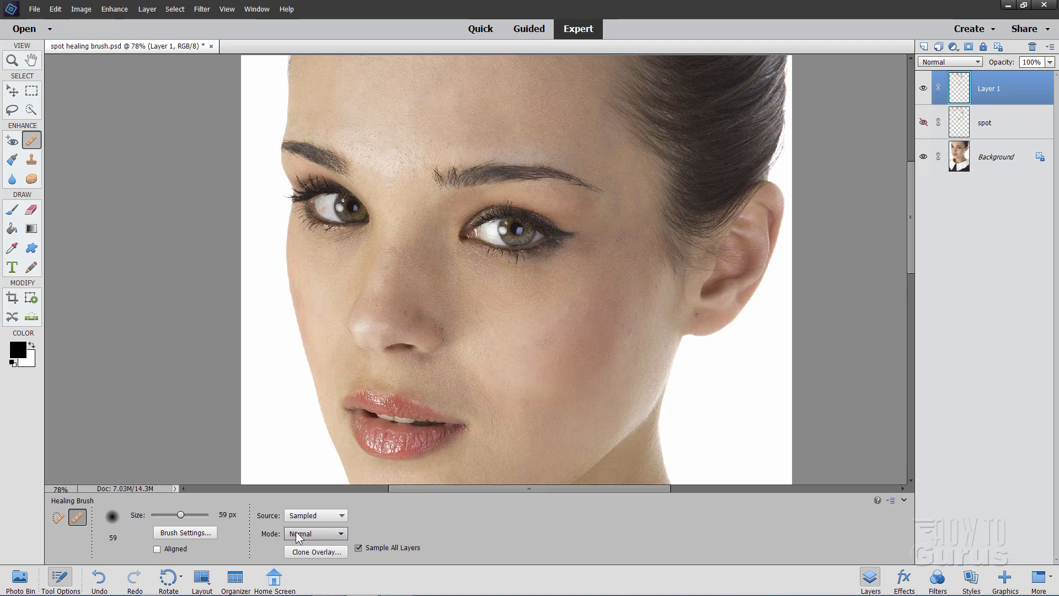
{"action": "left_click", "coordinate": [342, 534]}
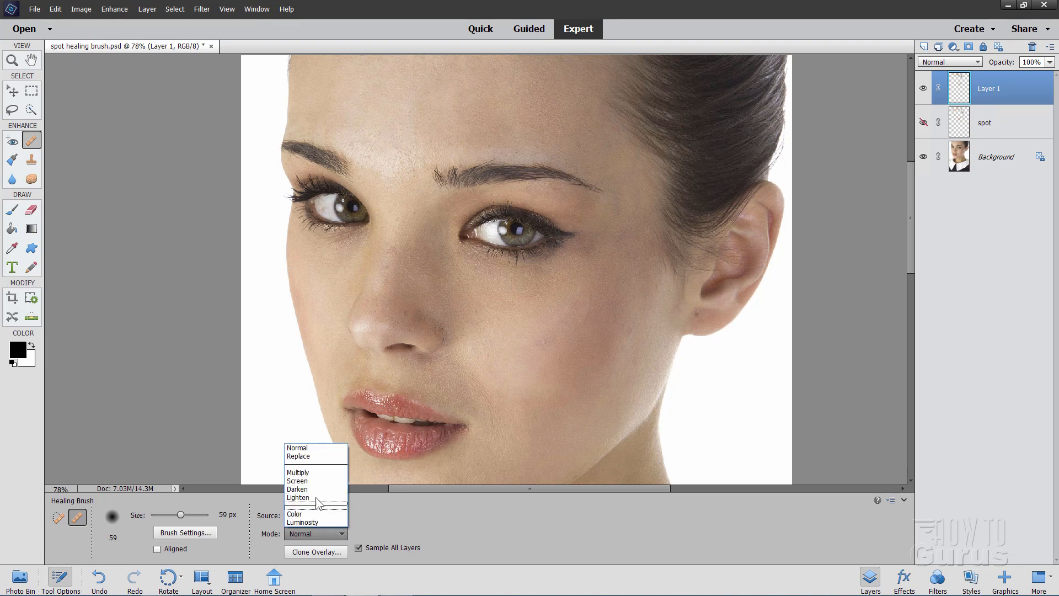
{"action": "left_click", "coordinate": [313, 449]}
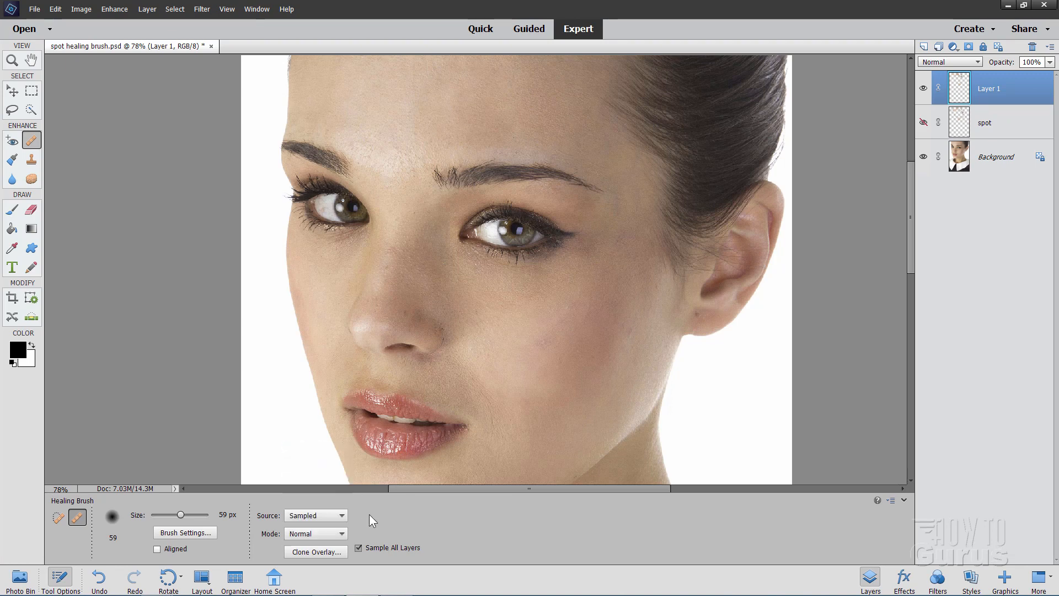
- Try the Show Overlay option in the Healing Brush's Clone Overlay settings
{"action": "left_click", "coordinate": [317, 552]}
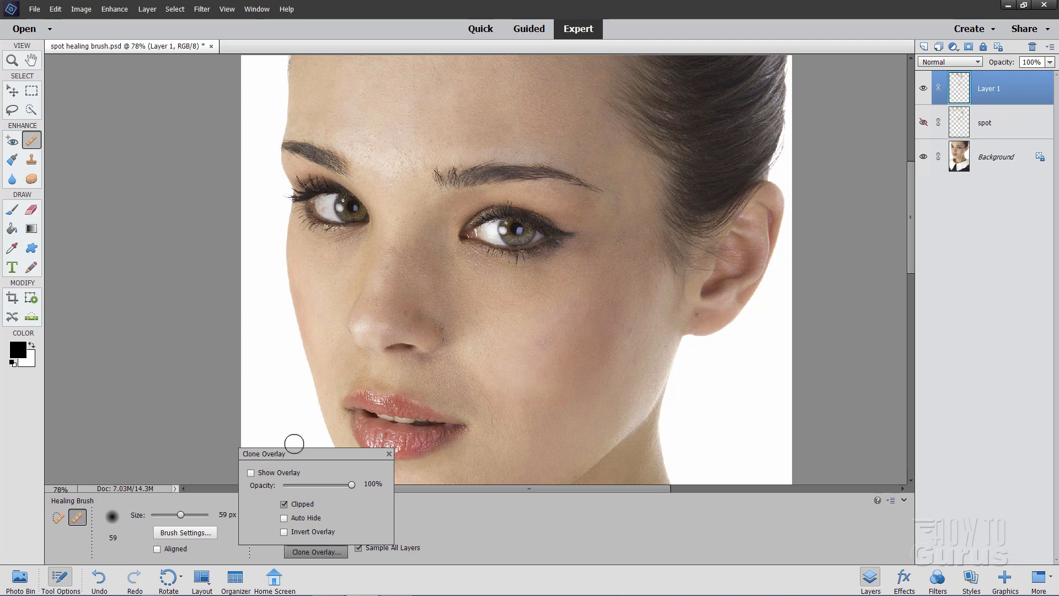
{"action": "left_click", "coordinate": [251, 474]}
{"action": "left_click", "coordinate": [344, 553]}
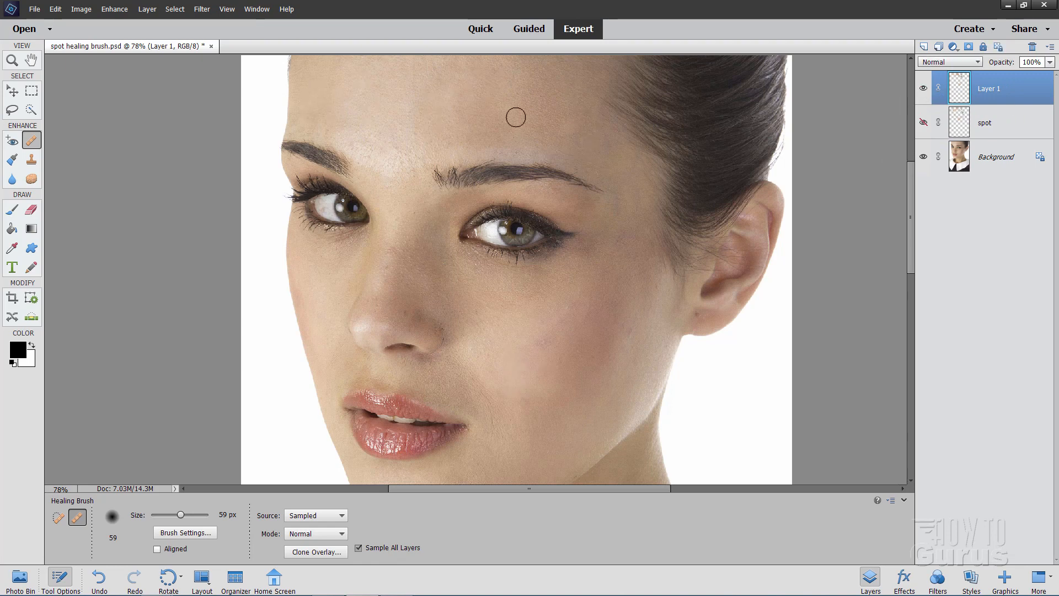
- Compare the portrait with and without the new healing layer by switching its visibility off and on twice
{"action": "left_click", "coordinate": [922, 90]}
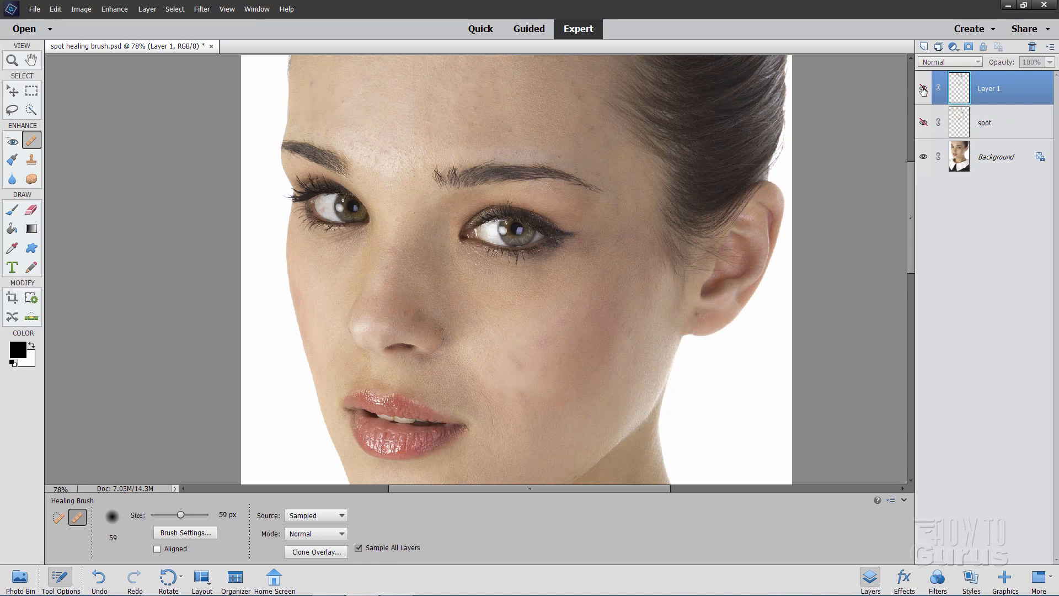
{"action": "left_click", "coordinate": [923, 89]}
{"action": "left_click", "coordinate": [923, 89]}
{"action": "left_click", "coordinate": [923, 89]}
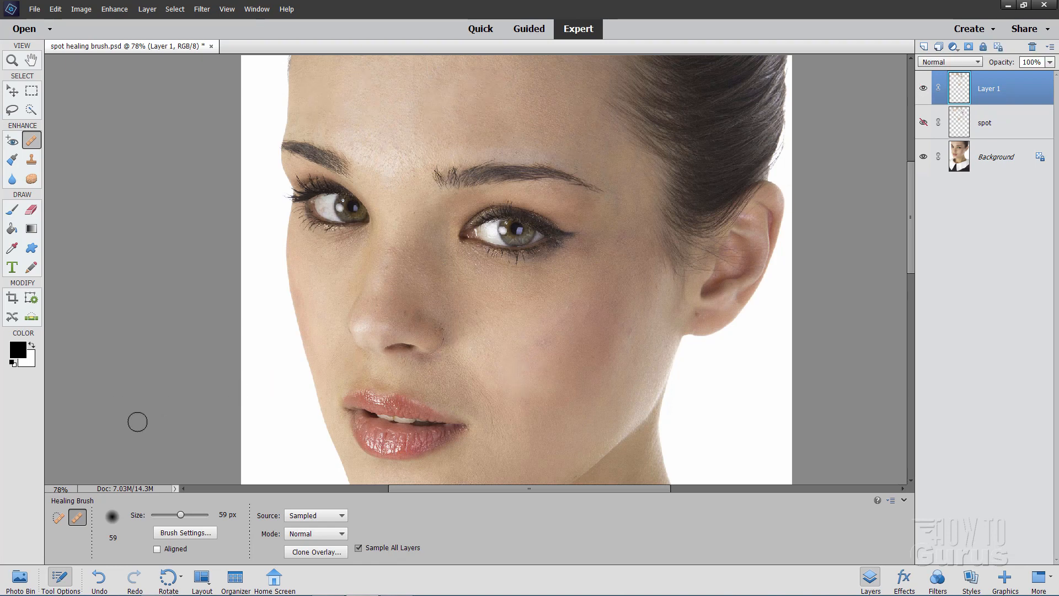
- Compare the option sets of the two healing tools and finish on the Spot Healing Brush
{"action": "left_click", "coordinate": [58, 518]}
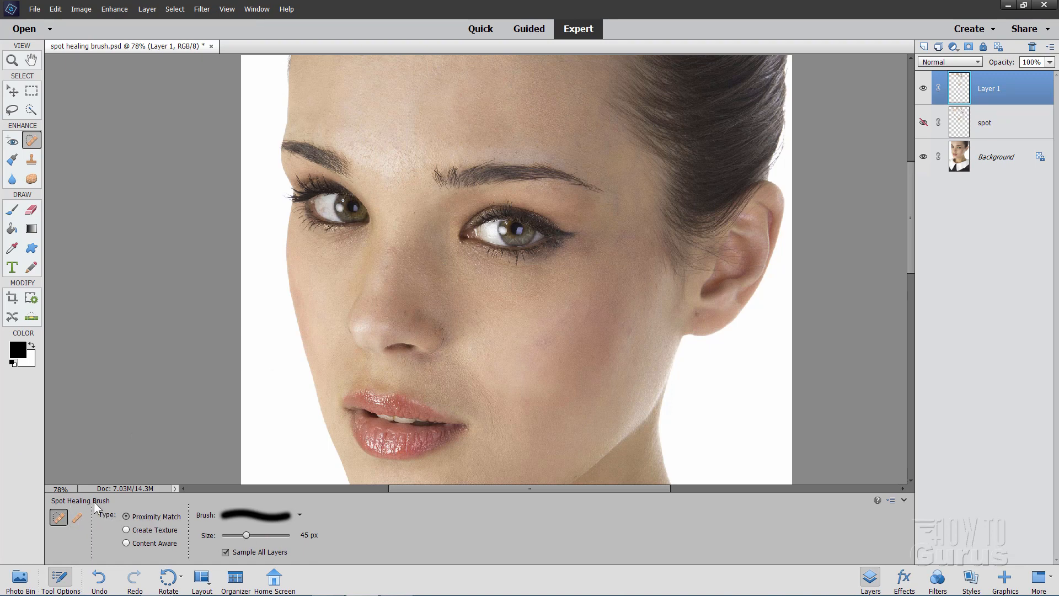
{"action": "left_click", "coordinate": [77, 519]}
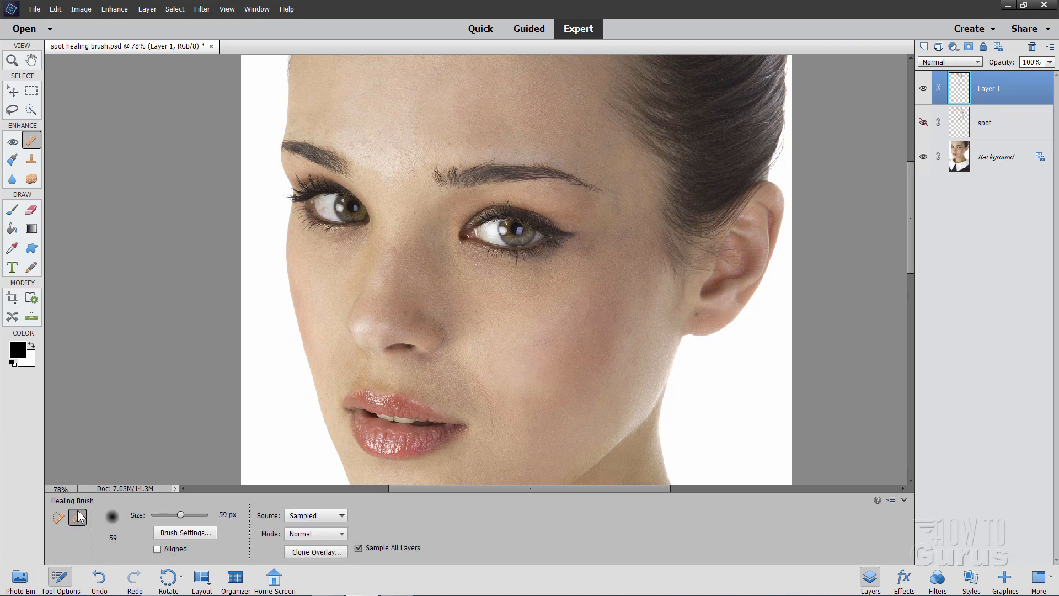
{"action": "left_click", "coordinate": [55, 517]}
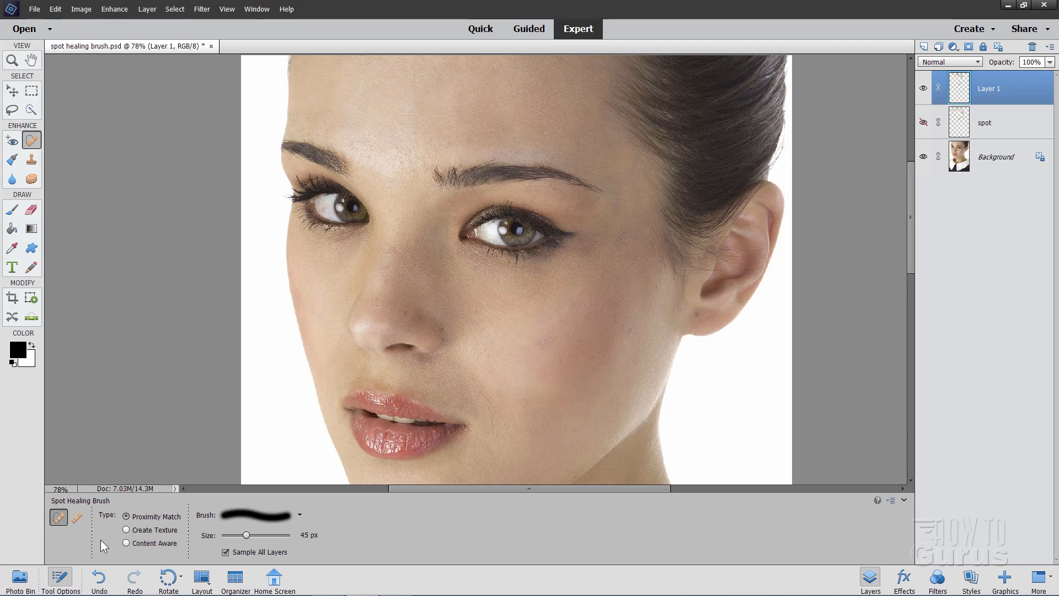